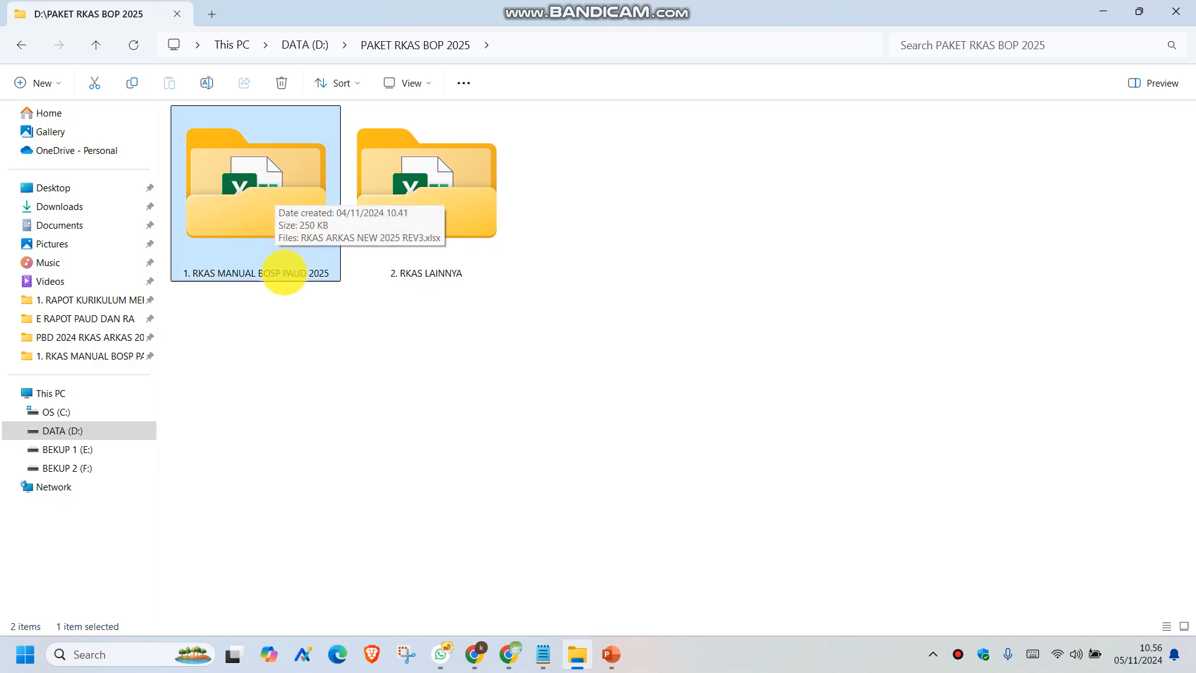
Open the workbook RKAS ARKAS NEW 2025 REV3.xlsx from the folder 1. RKAS MANUAL BOSP PAUD 2025
click(465, 223)
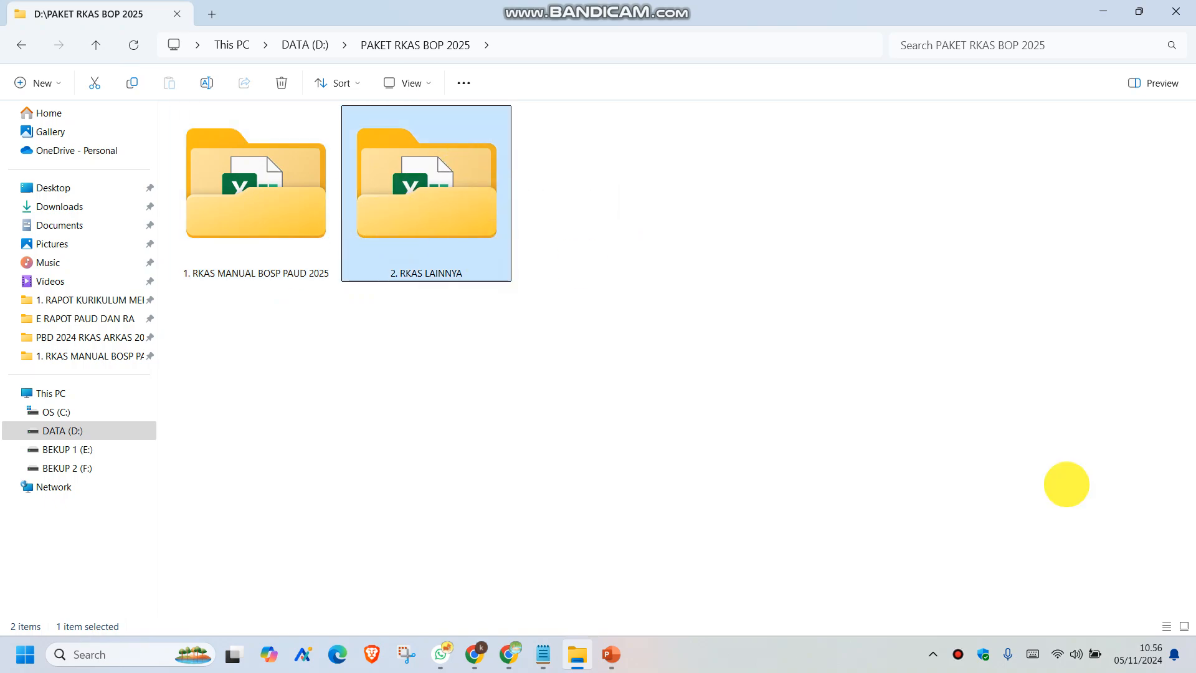
click(269, 207)
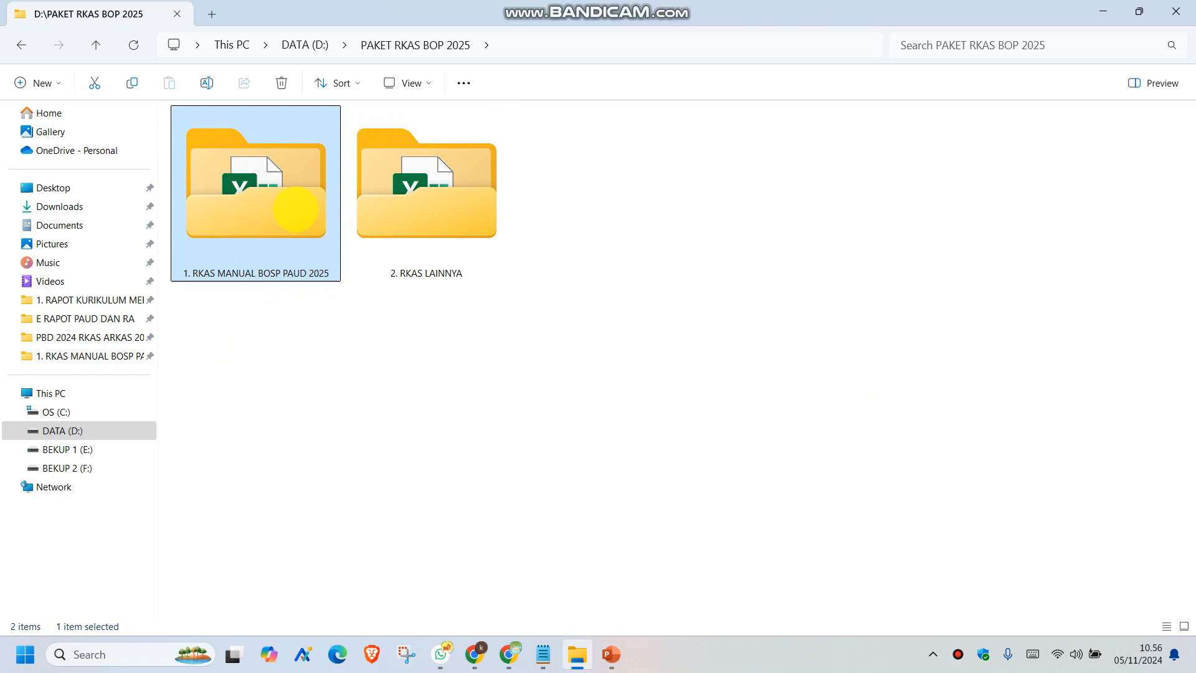
double_click(296, 209)
click(263, 204)
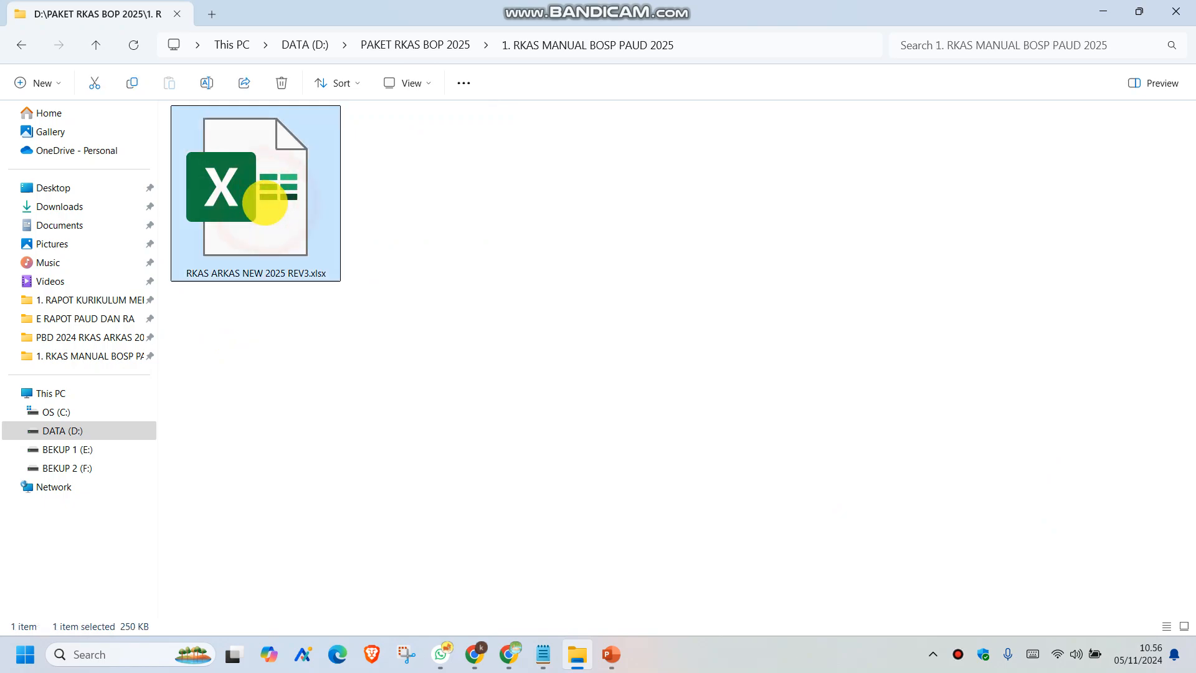
double_click(264, 202)
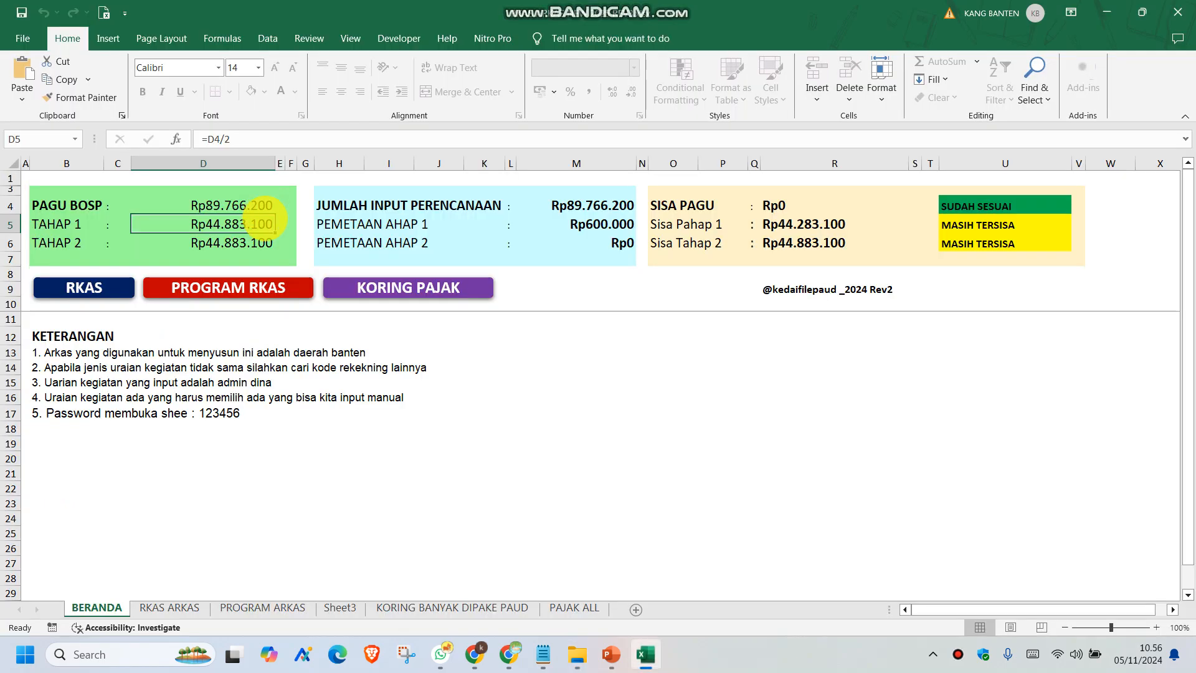
Read the KETERANGAN notes on the BERANDA sheet, including the note about the sheet password
click(330, 382)
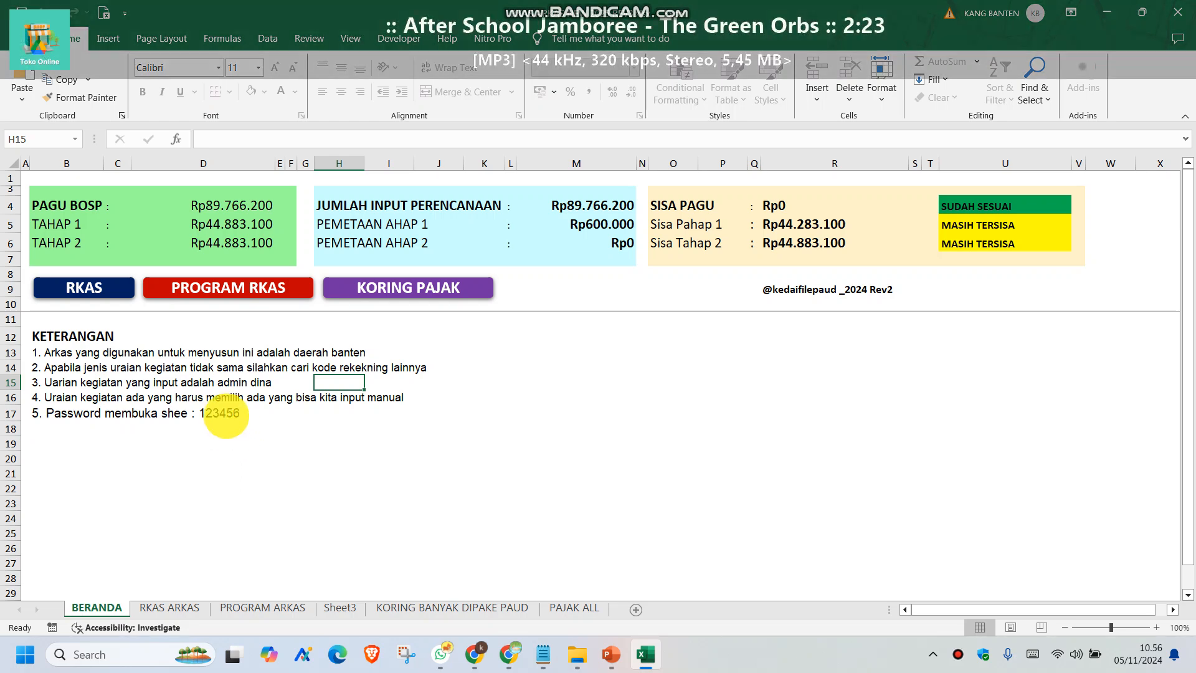
click(224, 413)
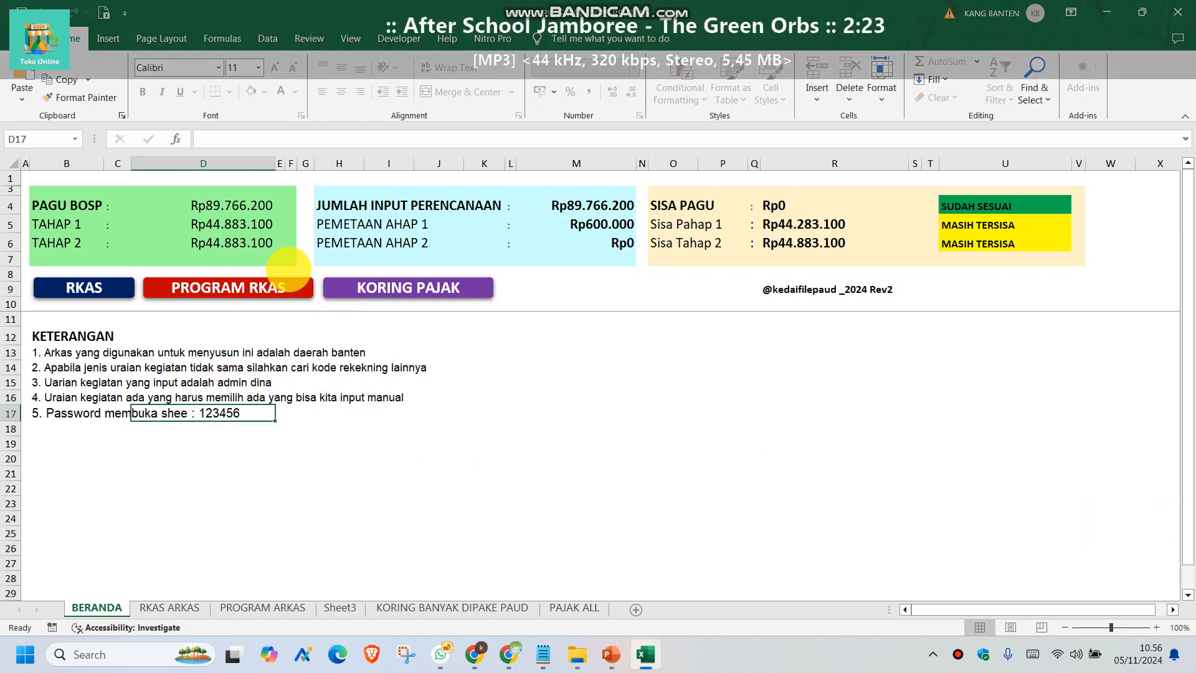
click(634, 408)
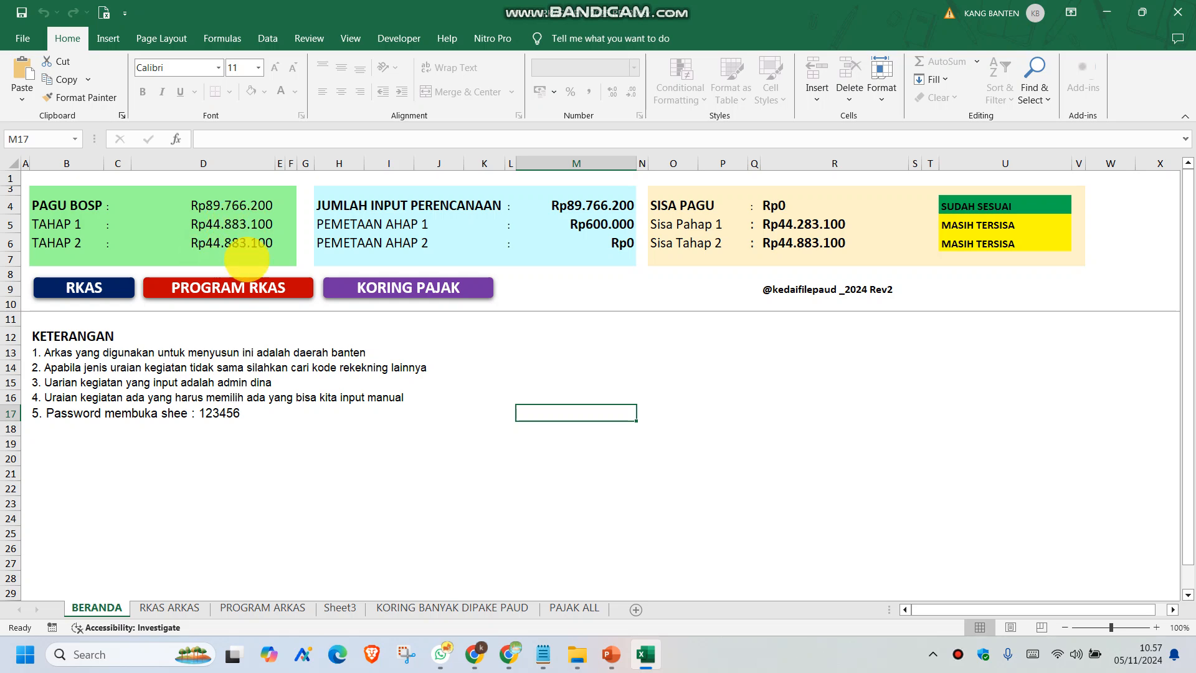
Set the PAGU BOSP amount in cell D4 of the BERANDA sheet to 60000000
click(248, 244)
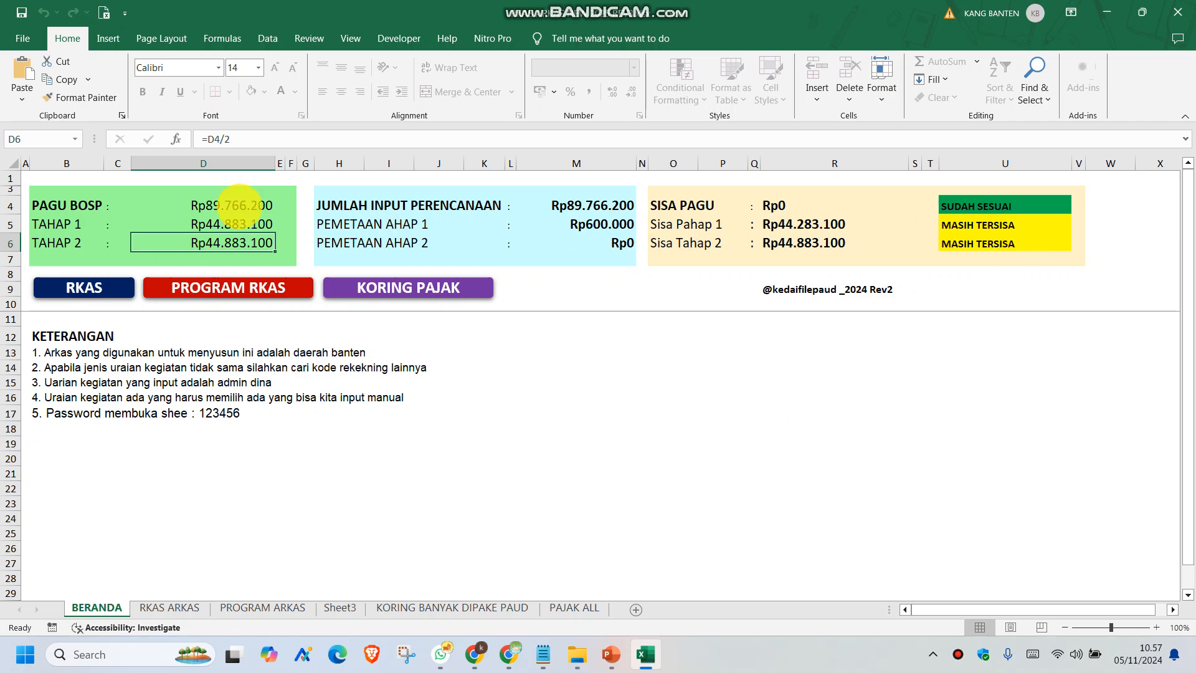
click(239, 203)
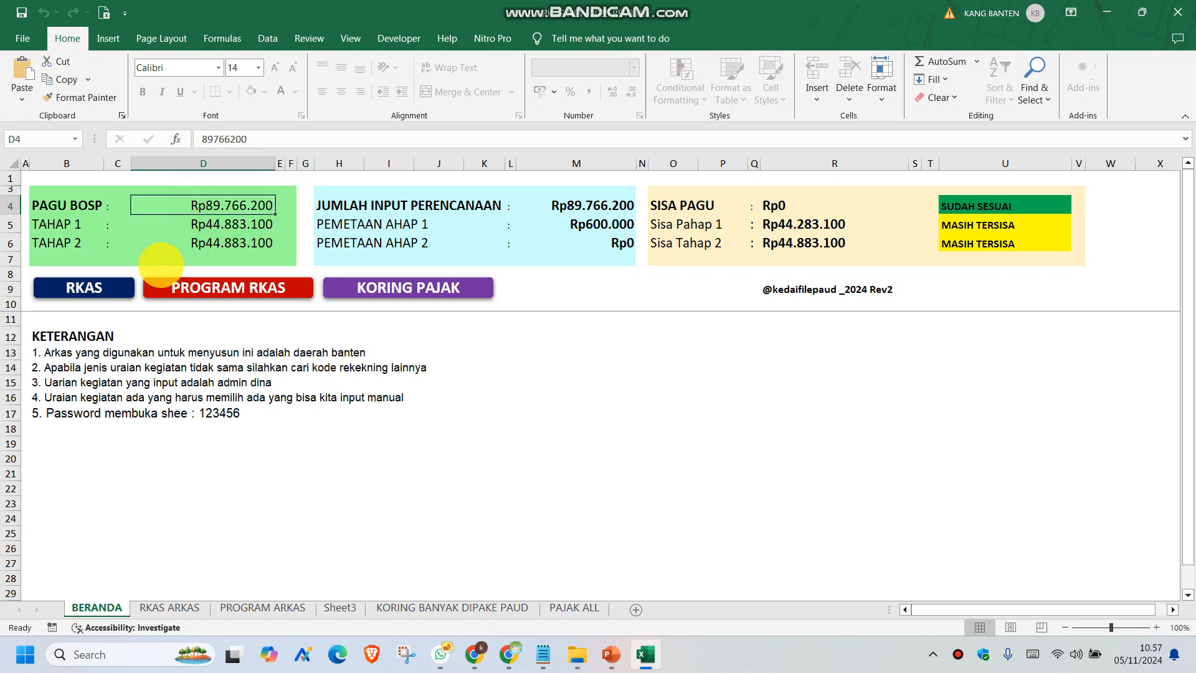
text(6000000)
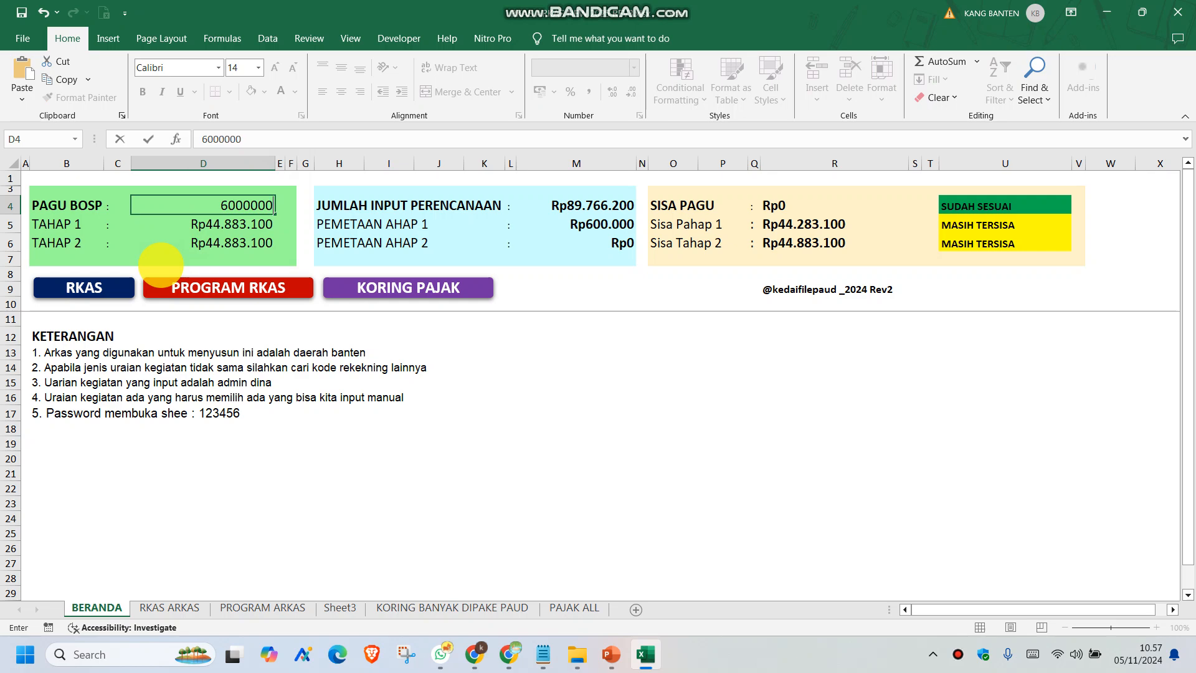
key(Return)
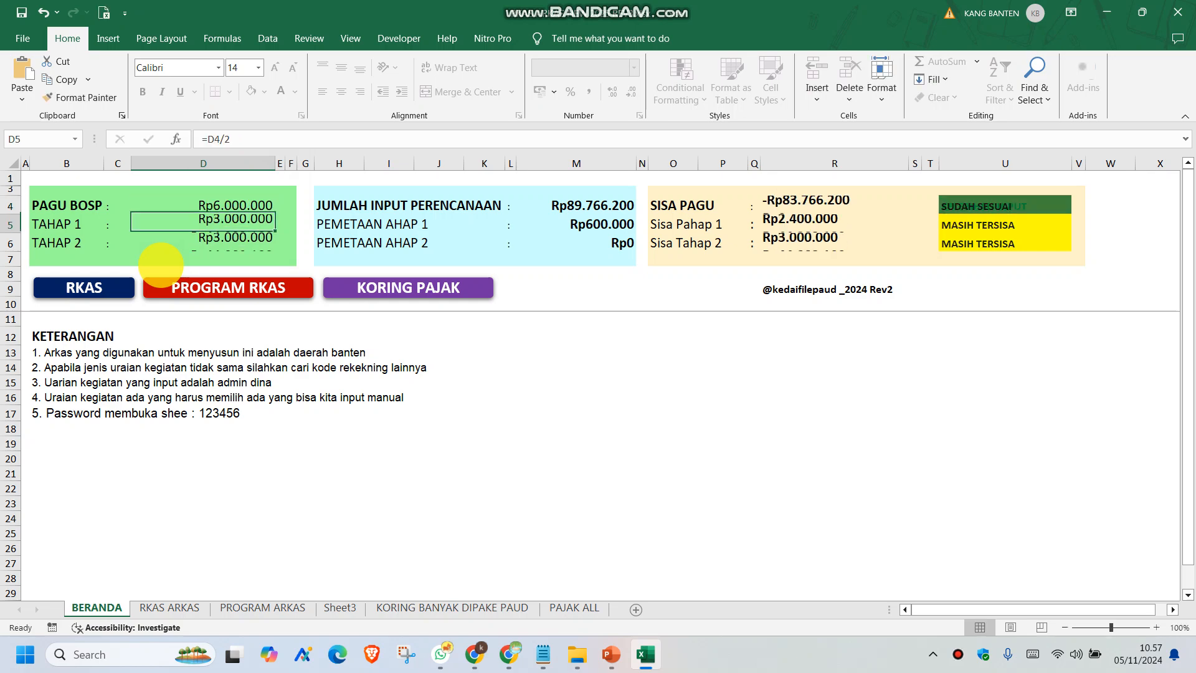
double_click(239, 203)
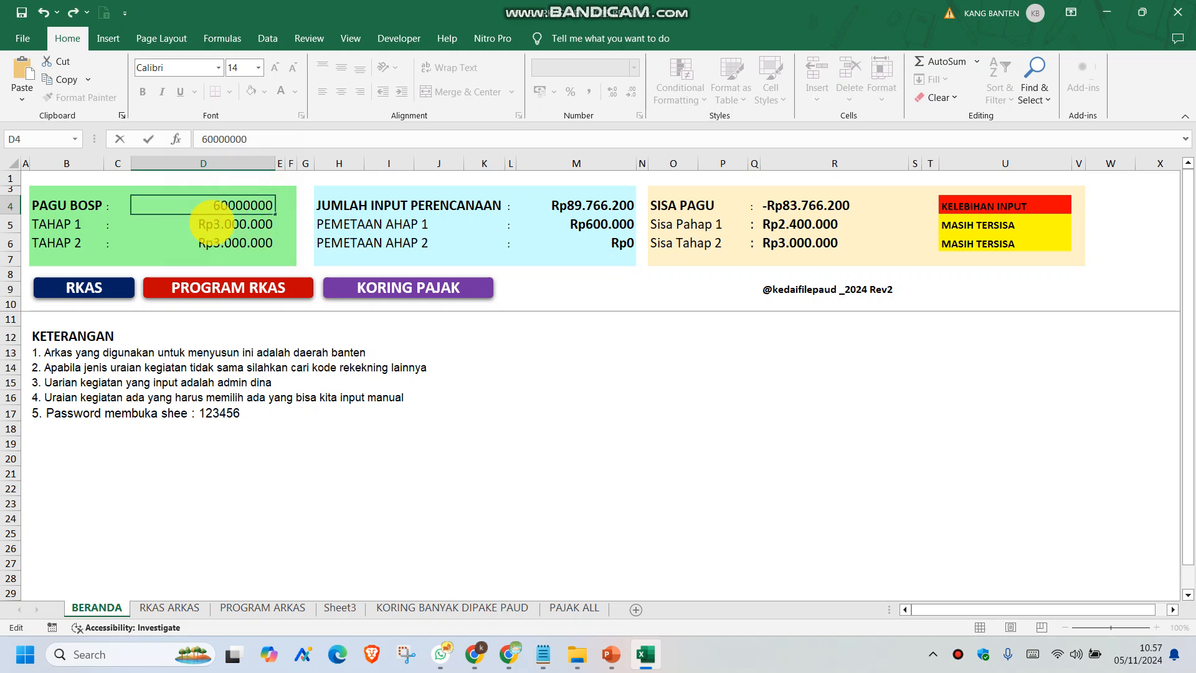
key(Return)
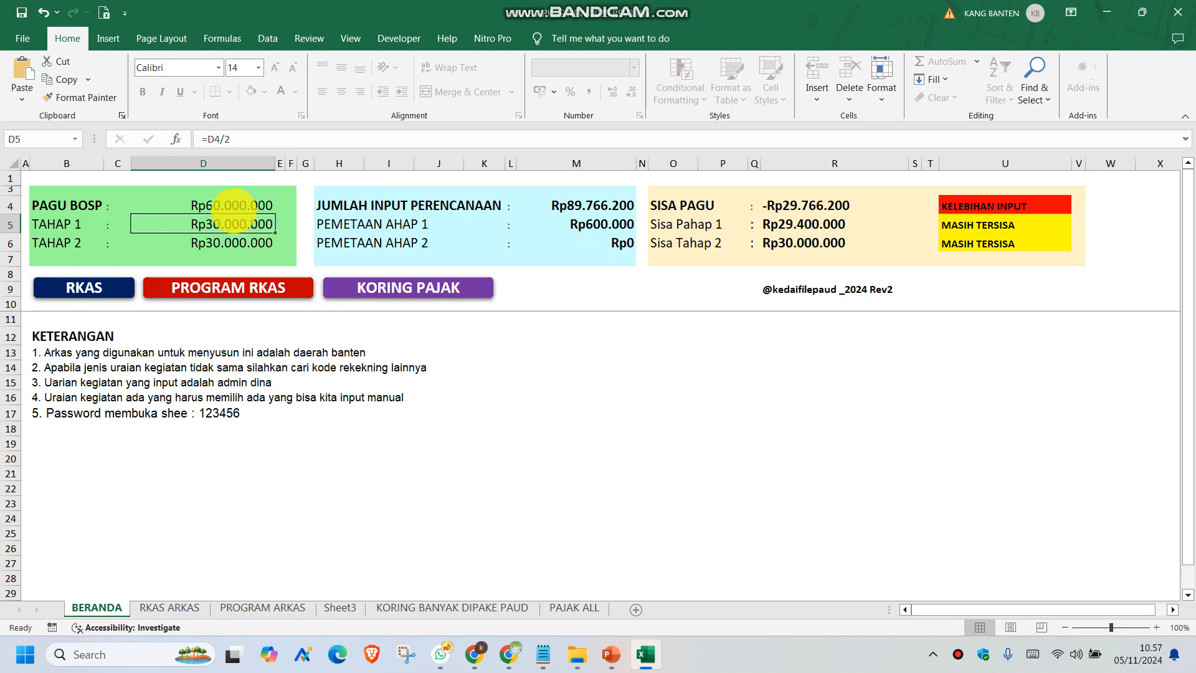
Compare PAGU BOSP with the planned input total, and check the input status and the remaining funds for both stages
click(232, 205)
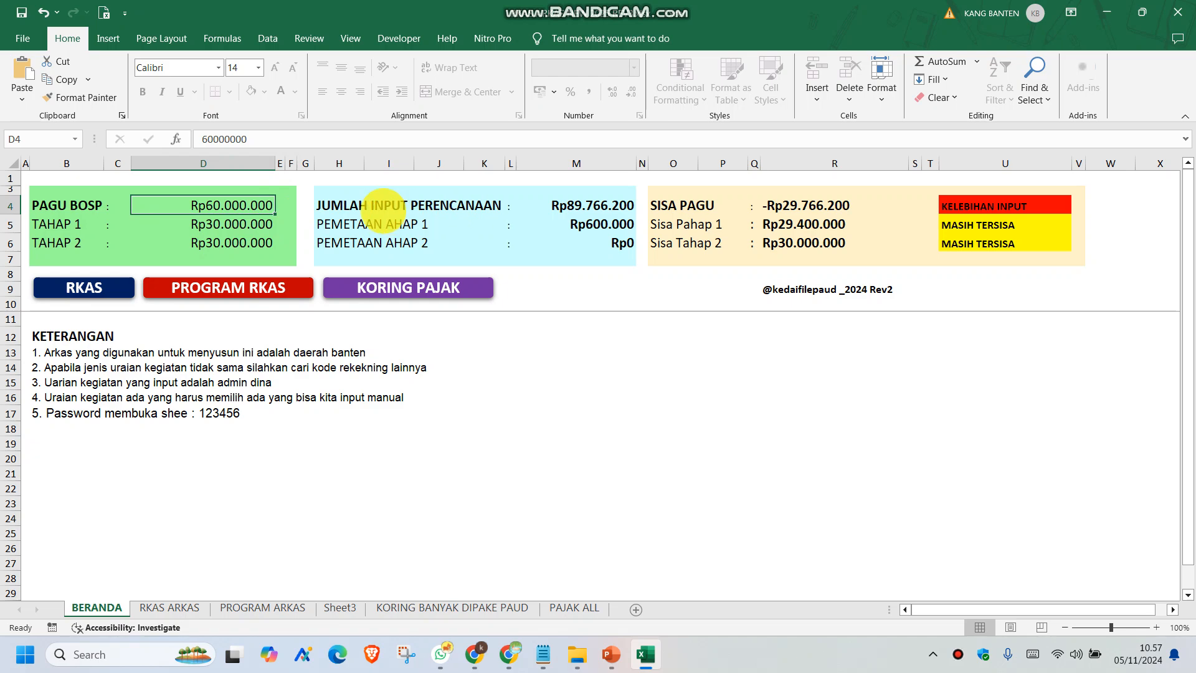
click(350, 206)
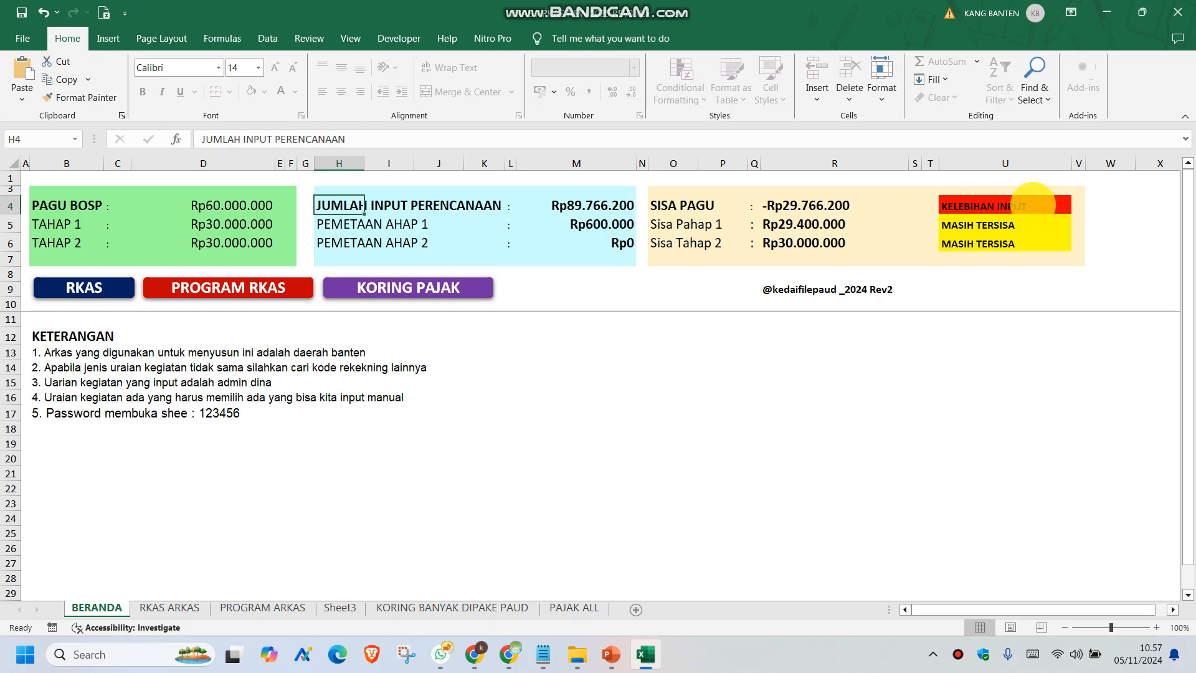
click(1013, 206)
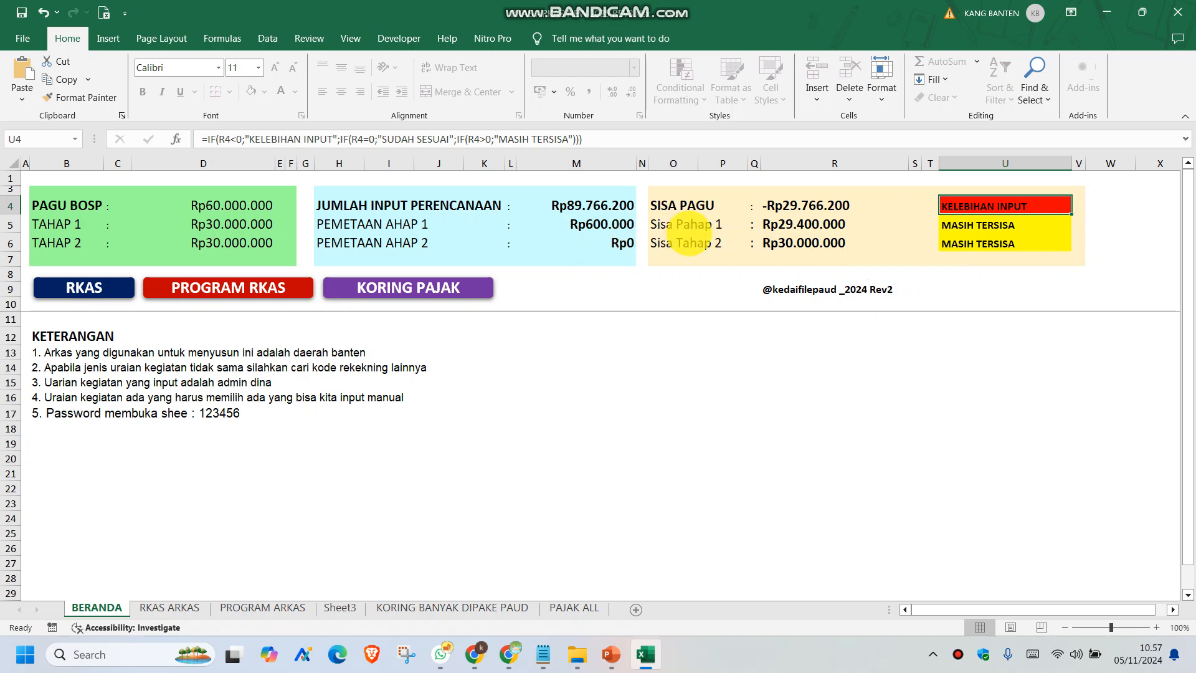
click(803, 226)
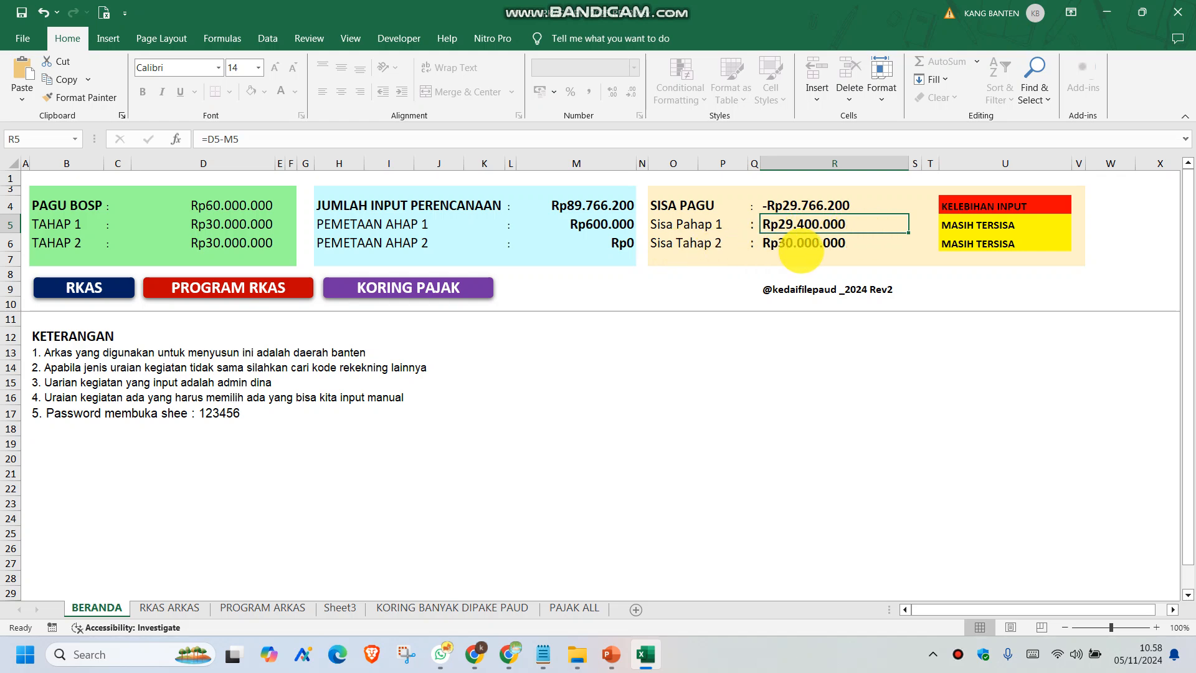
click(802, 243)
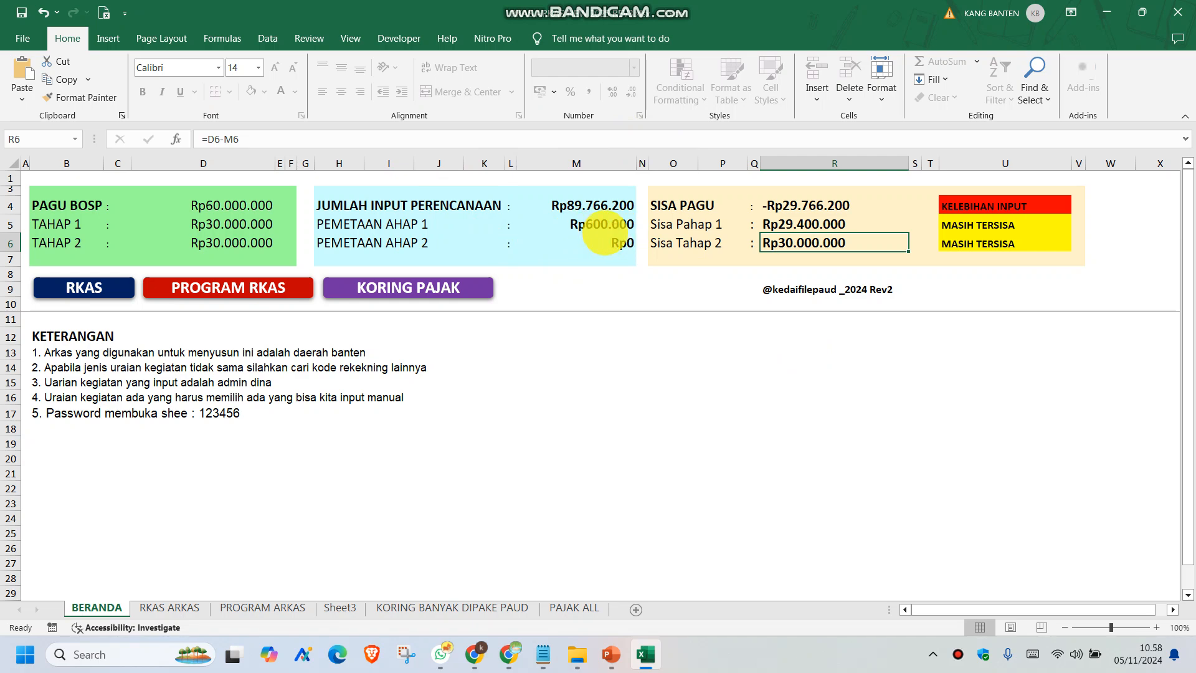
Go from BERANDA to the RKAS ARKAS sheet and check the Sisa Dana input figure above the table
click(74, 288)
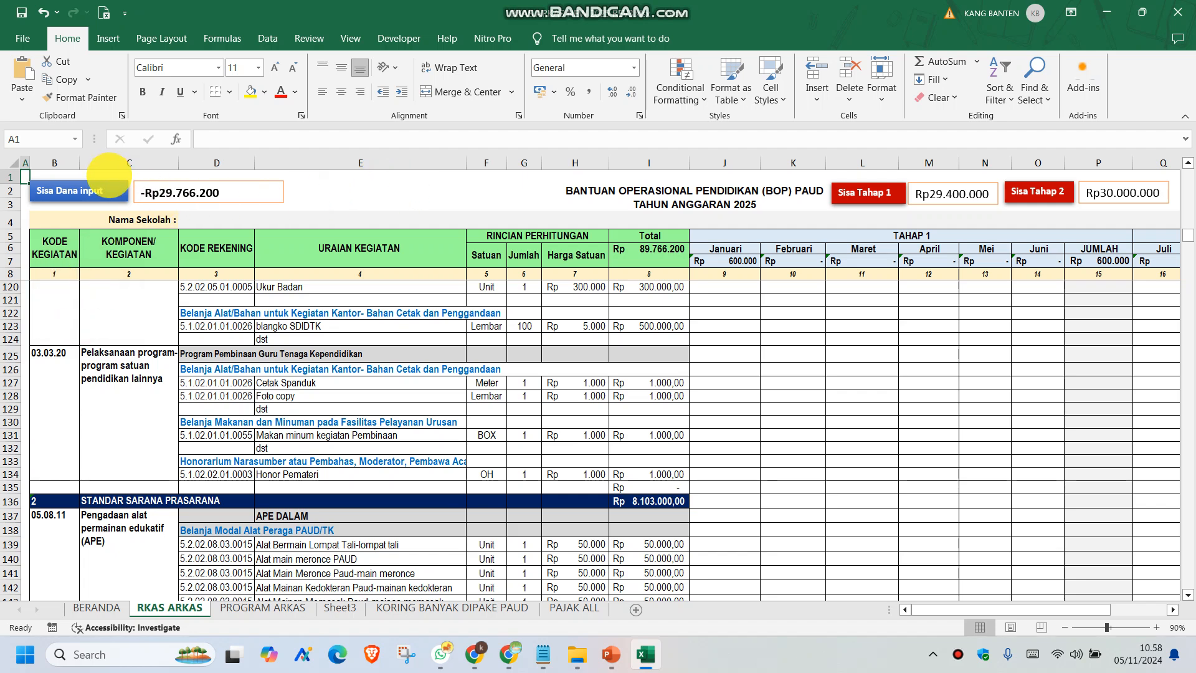
click(106, 187)
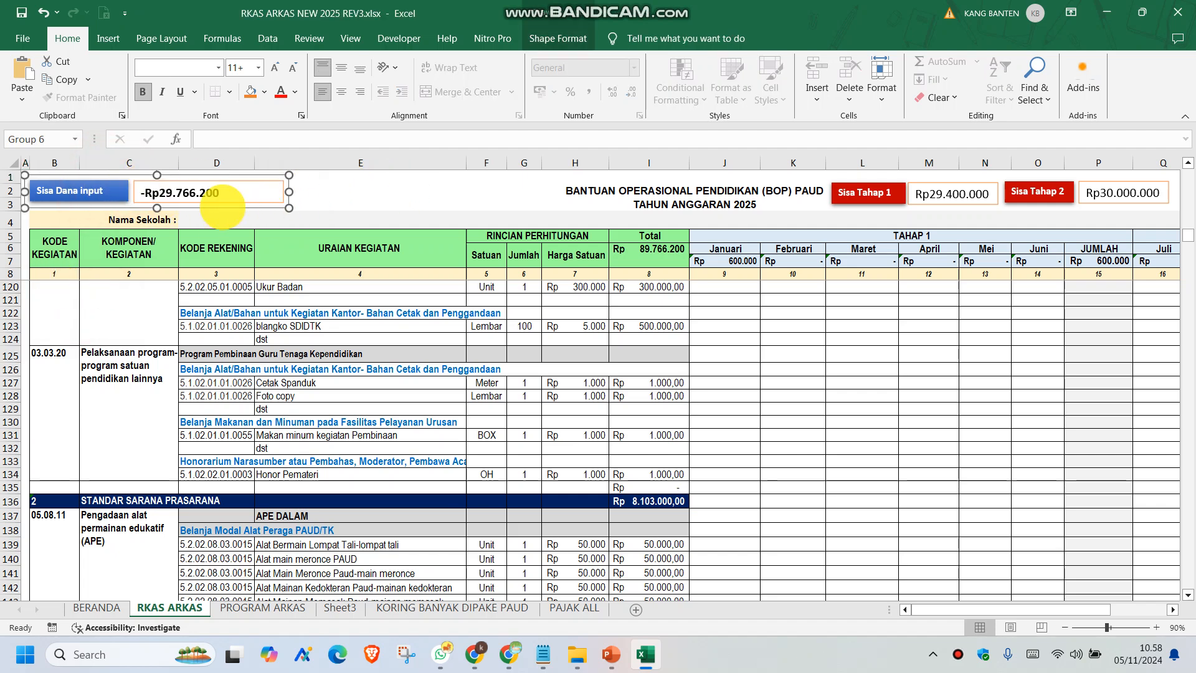
click(347, 195)
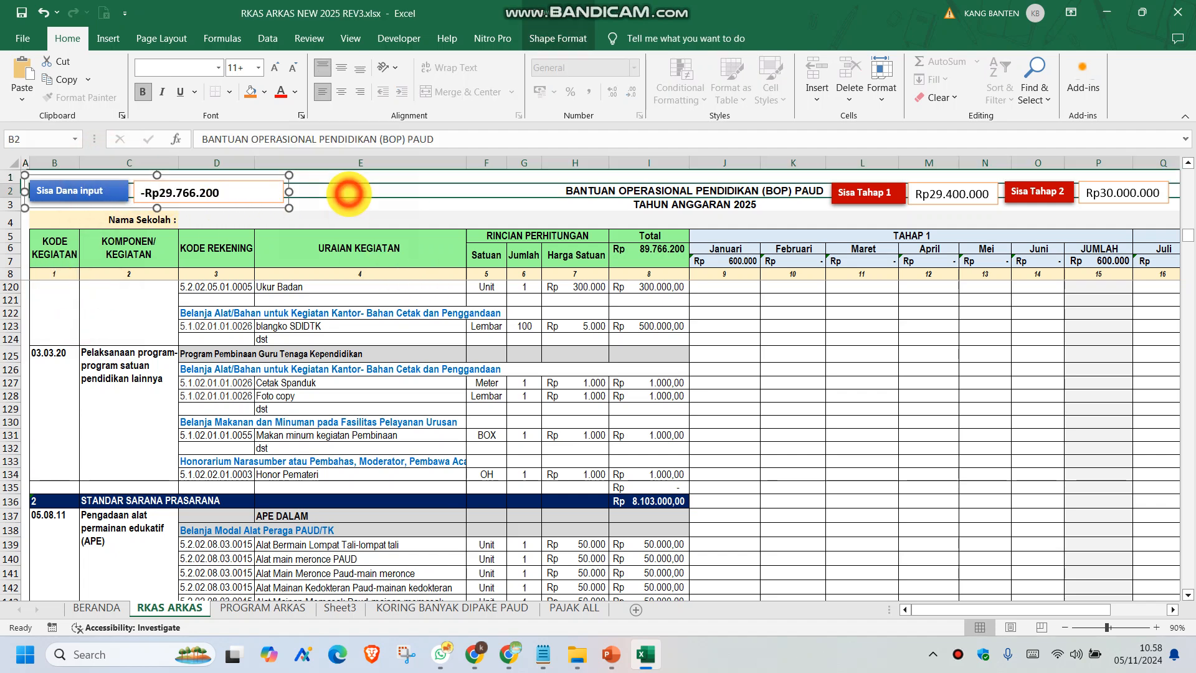
click(723, 313)
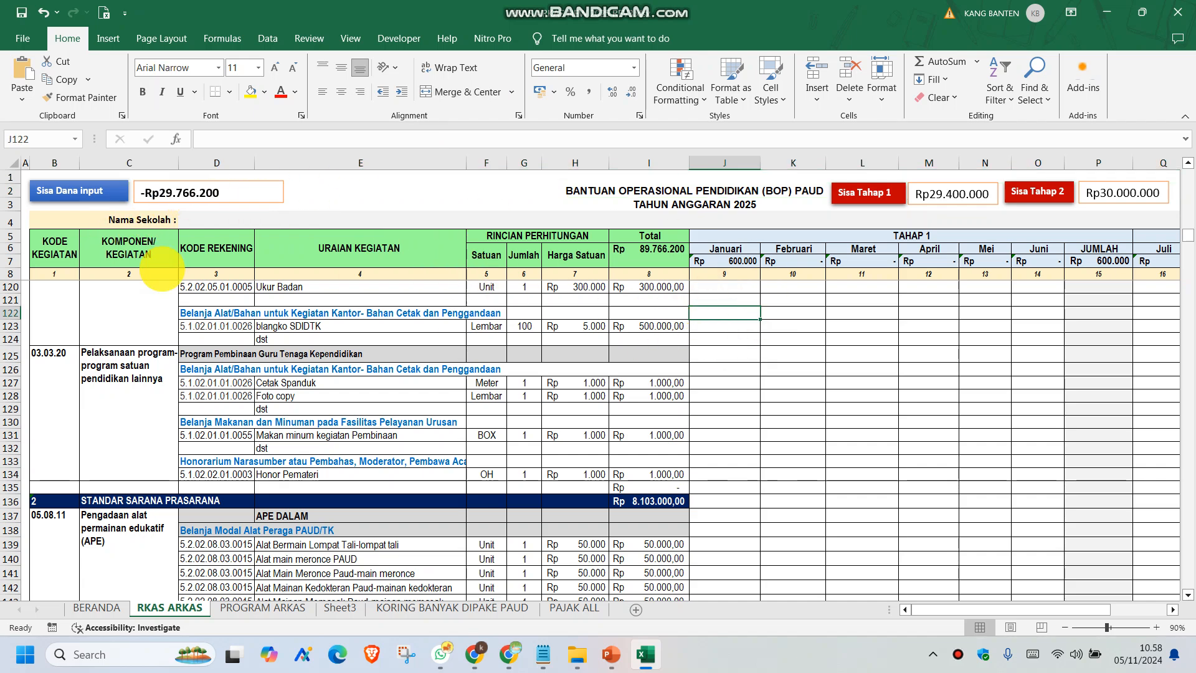
Review the activity items, account codes and prices in the RKAS ARKAS table, from Alat DDTK through the building maintenance section
scroll(652, 347, up, 1)
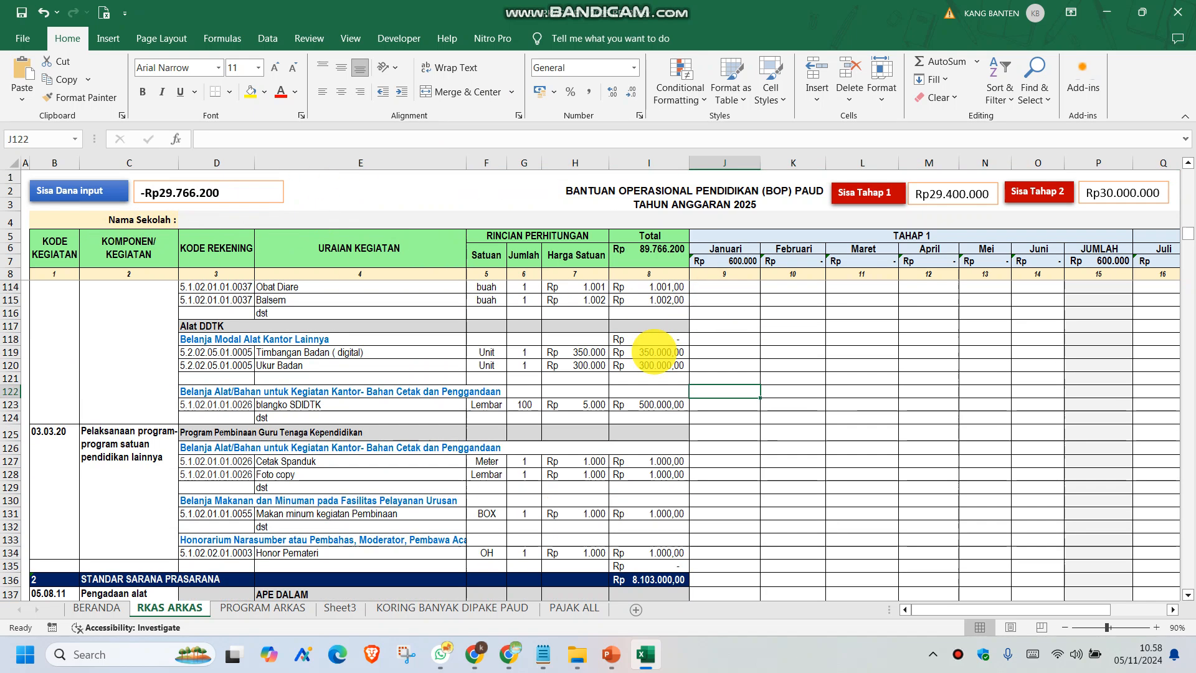
scroll(709, 334, down, 4)
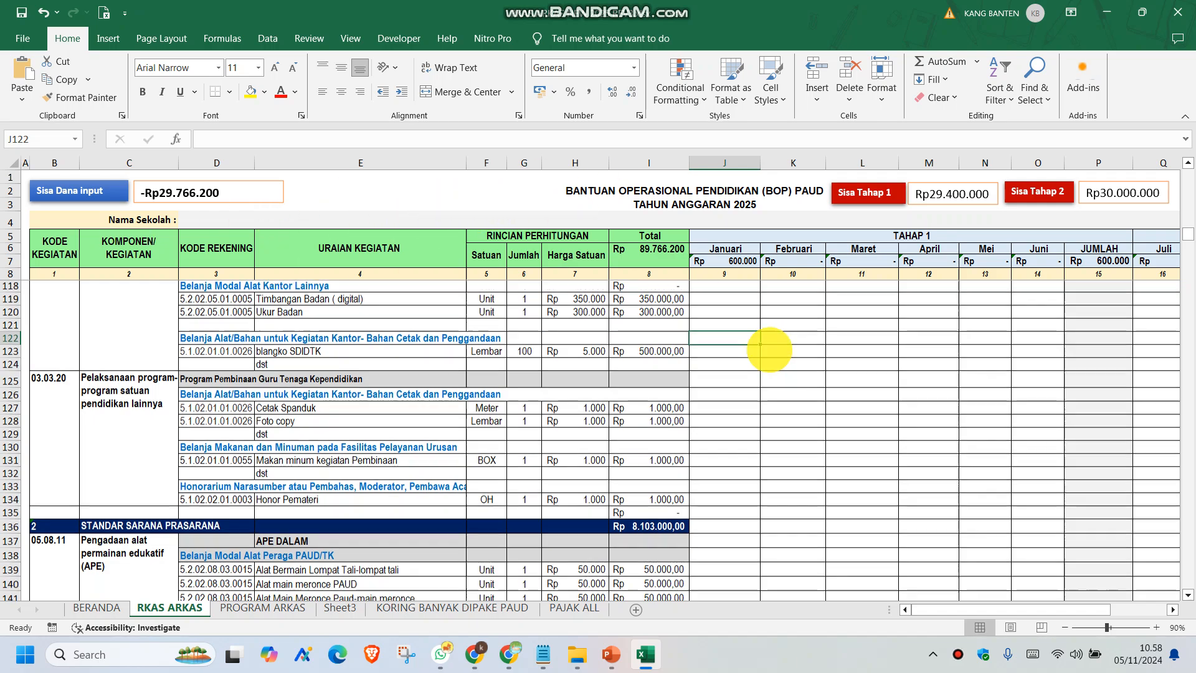
scroll(580, 312, down, 8)
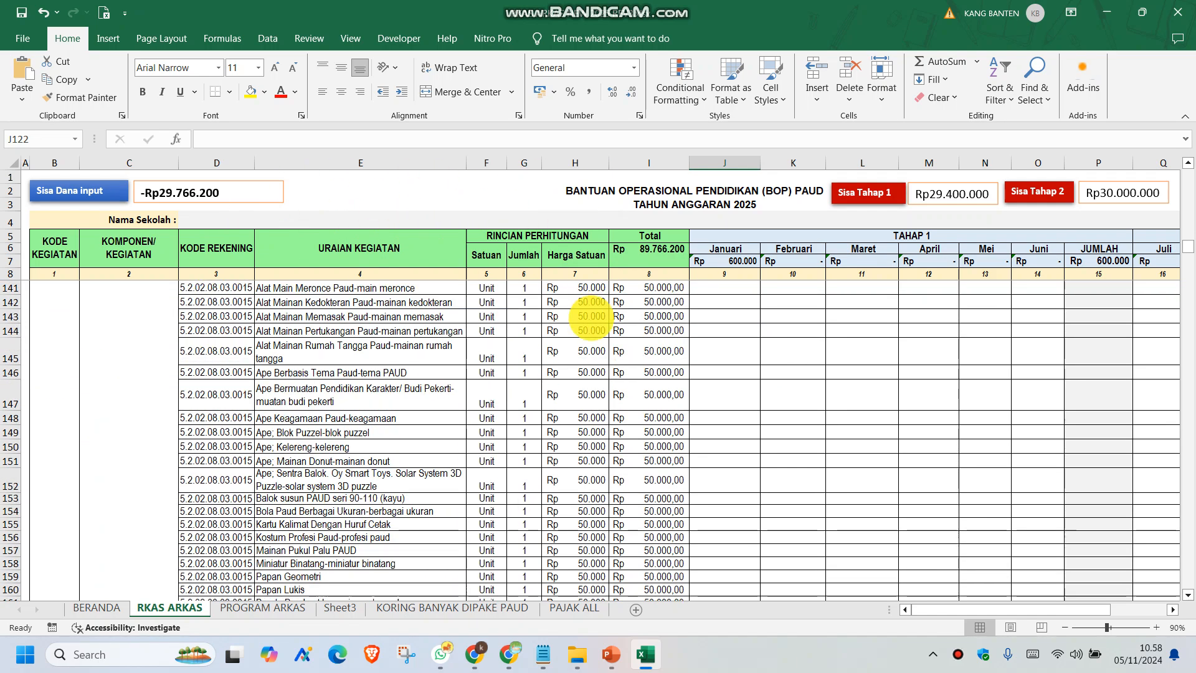
scroll(704, 386, down, 6)
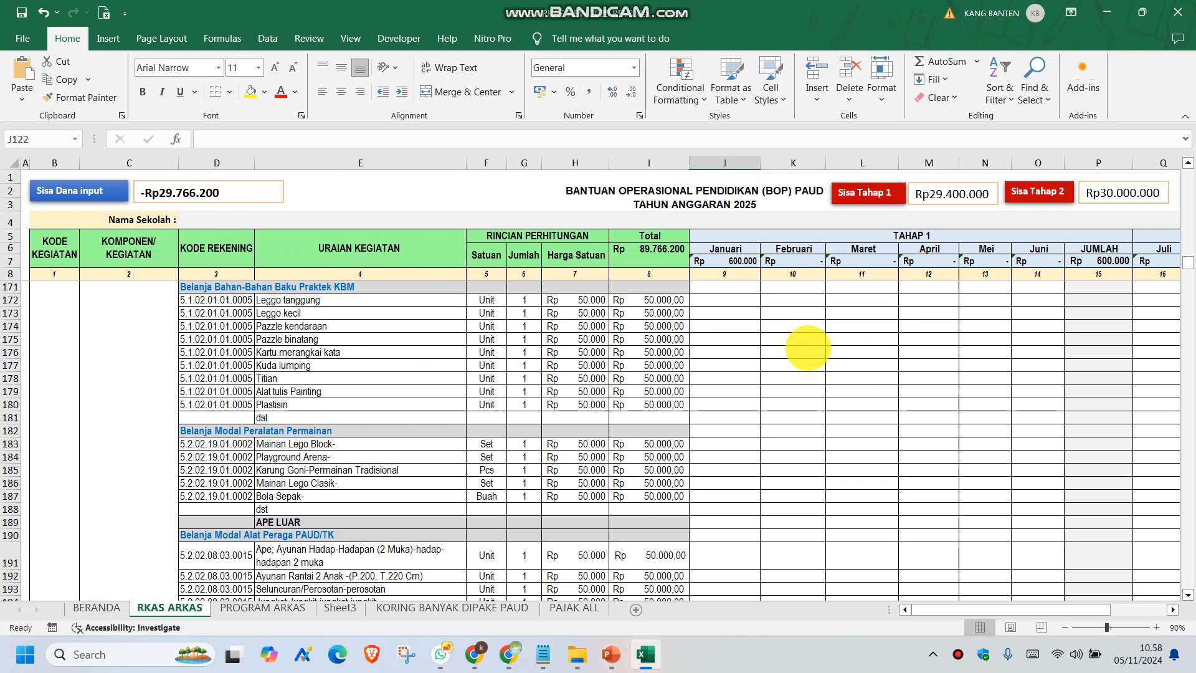
scroll(736, 363, down, 9)
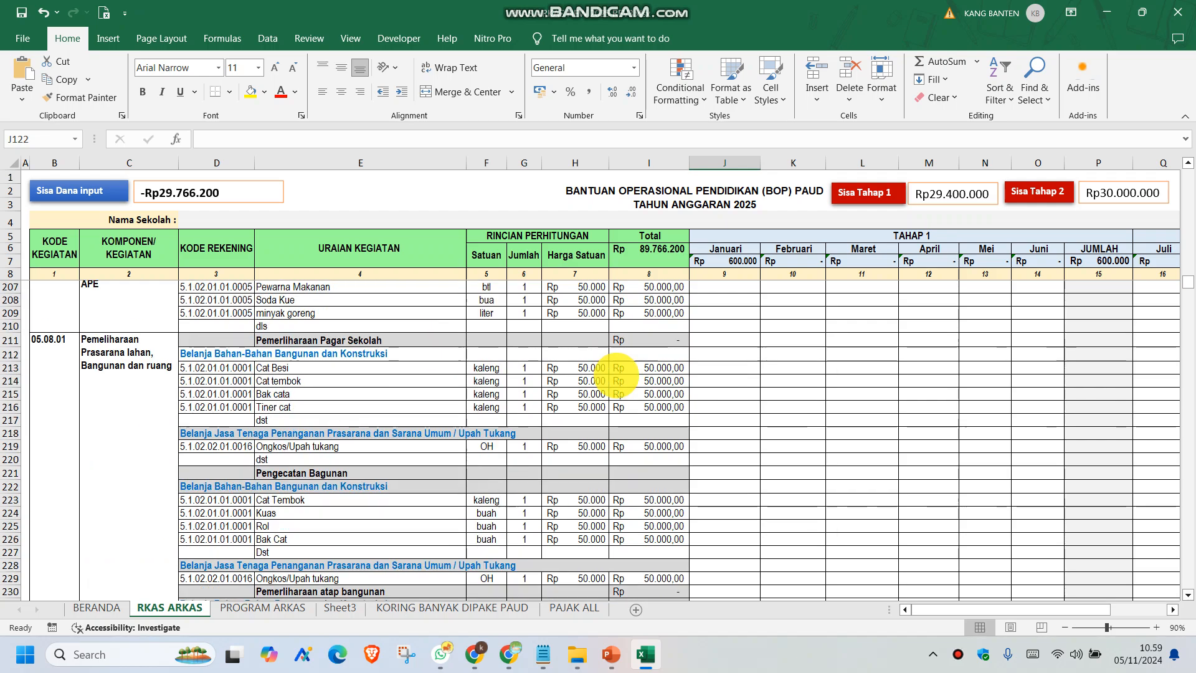
scroll(517, 382, up, 2)
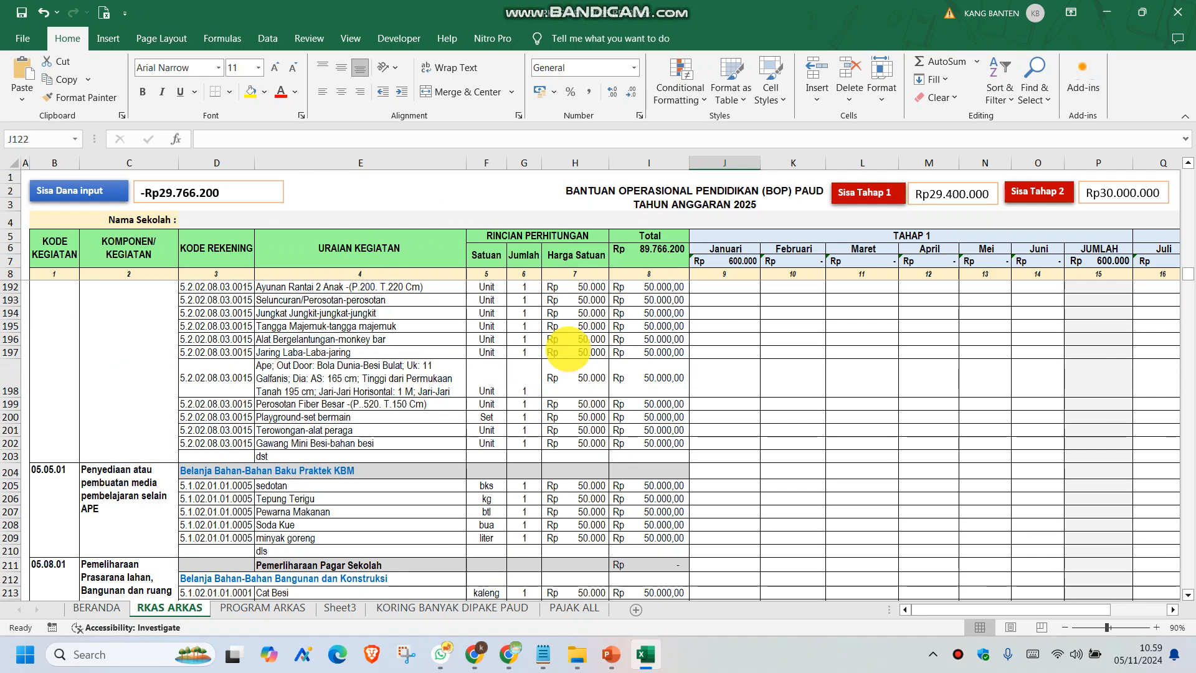
scroll(727, 357, down, 1)
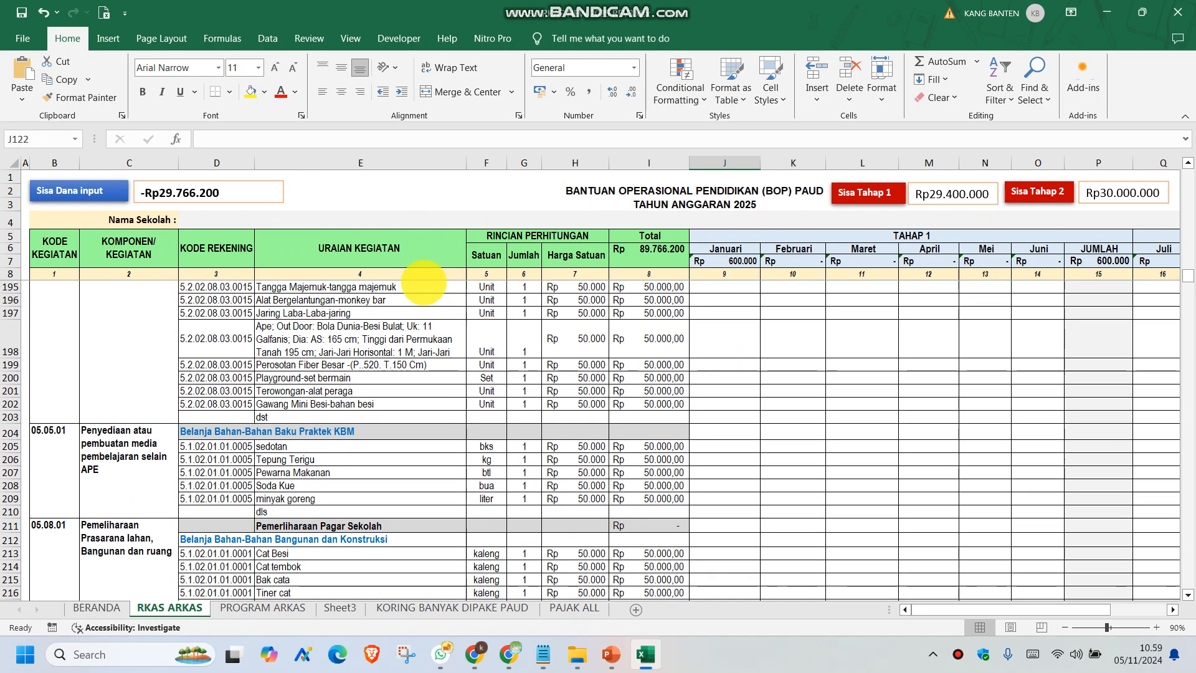
scroll(685, 364, down, 3)
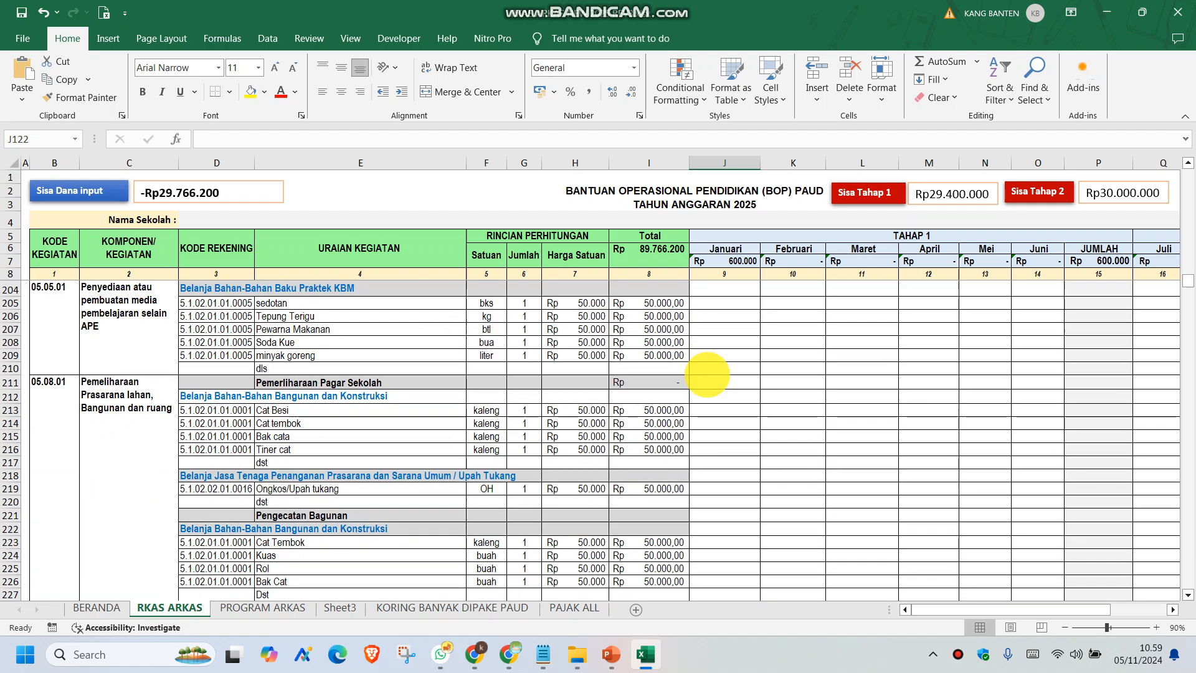
Check the Sisa Tahap 1 and Sisa Tahap 2 figures, and return to the PPDB activities near the table's beginning
click(910, 193)
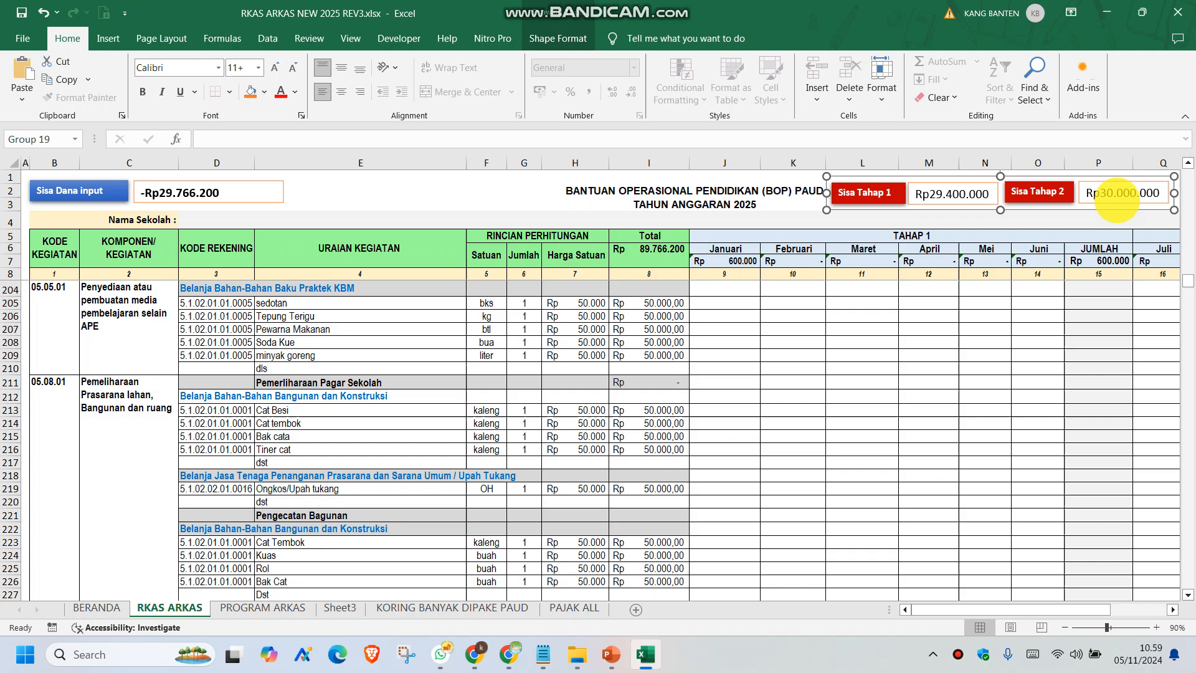
click(969, 221)
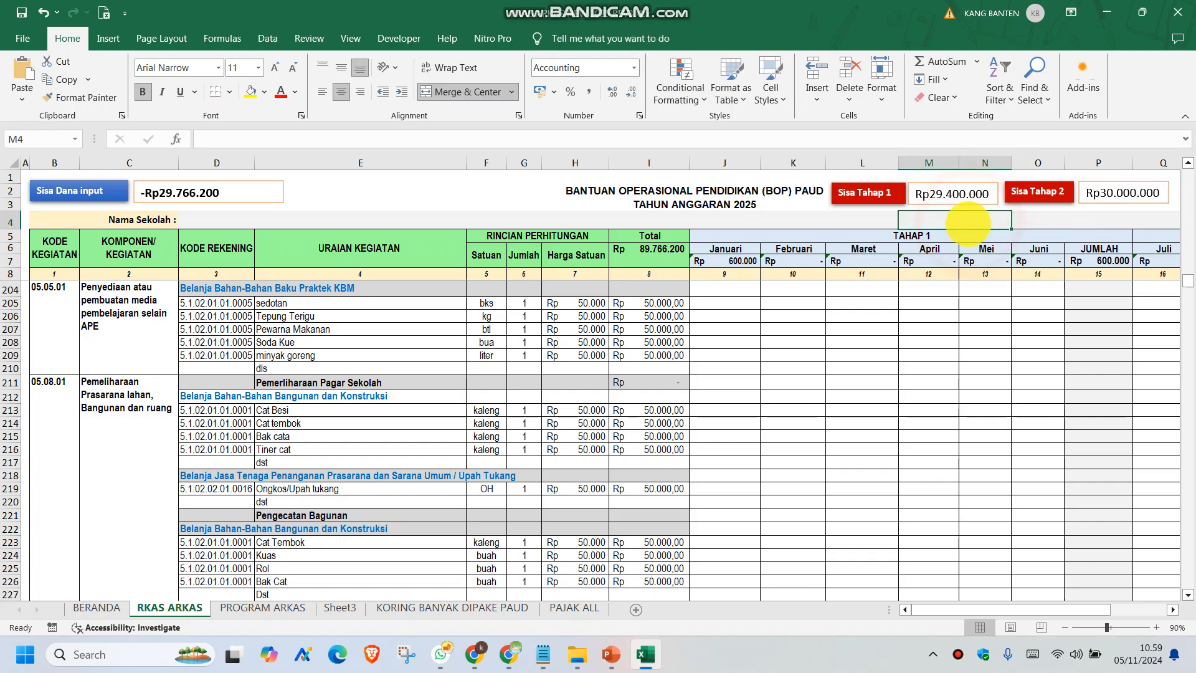
click(913, 344)
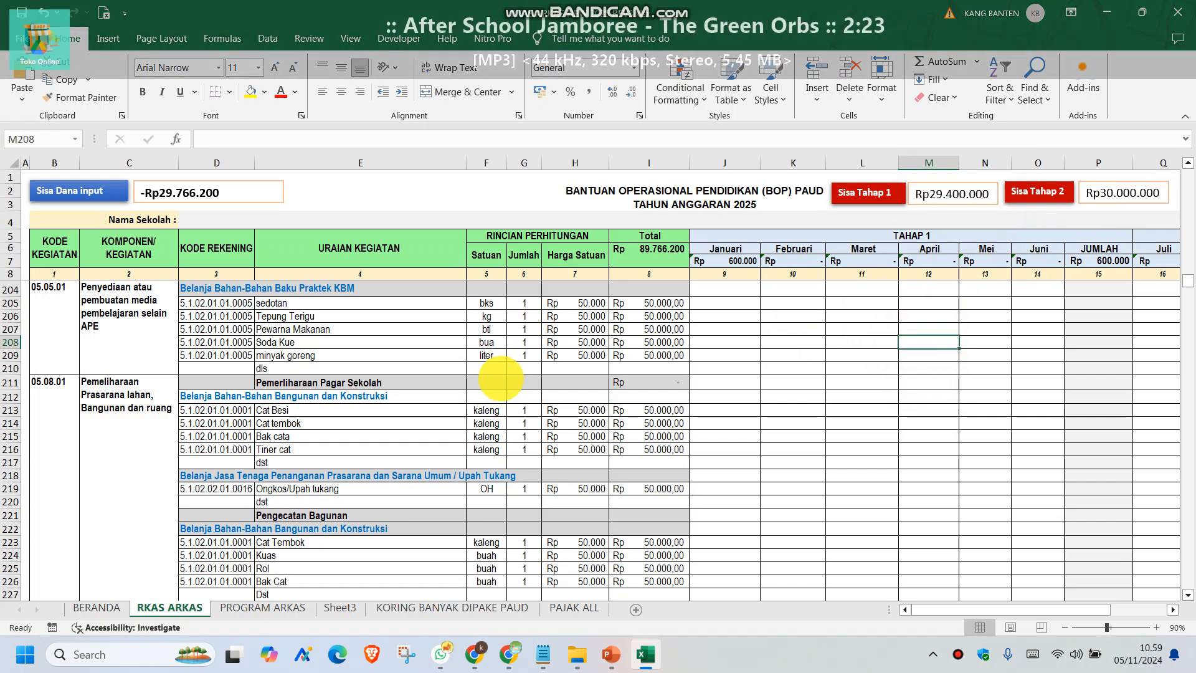
scroll(600, 452, up, 16)
scroll(611, 448, up, 20)
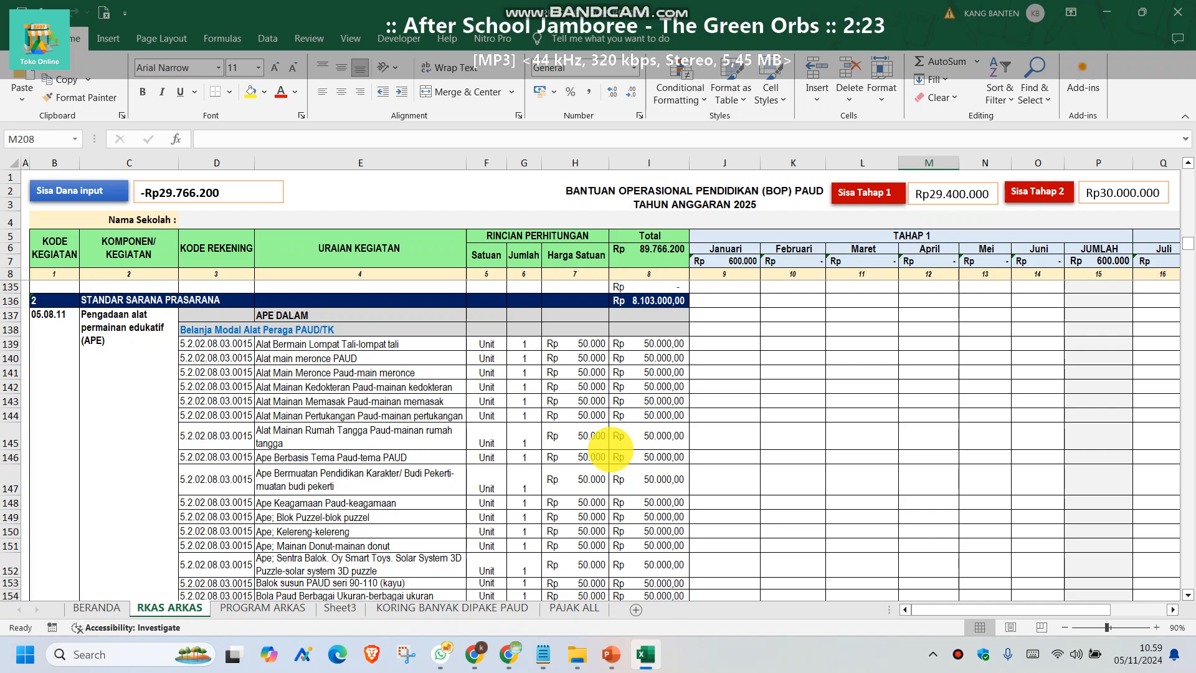
scroll(612, 444, up, 13)
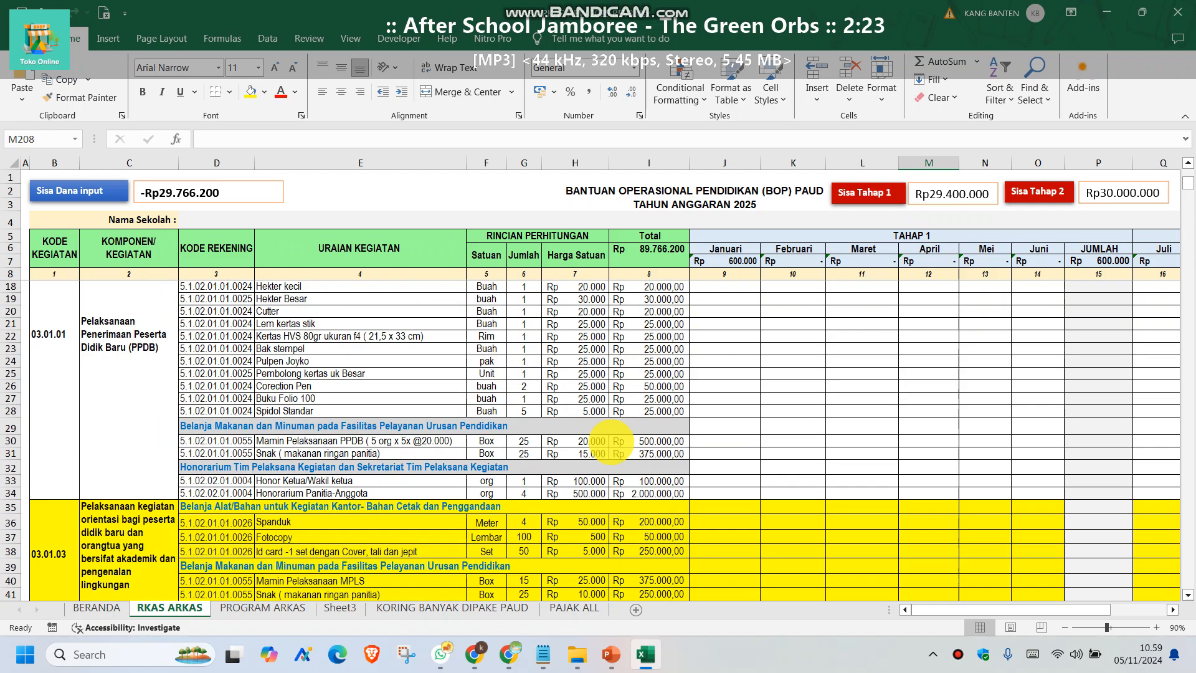
Review the account code, description, unit and quantity cells of the printing items in the PPDB activity
click(215, 357)
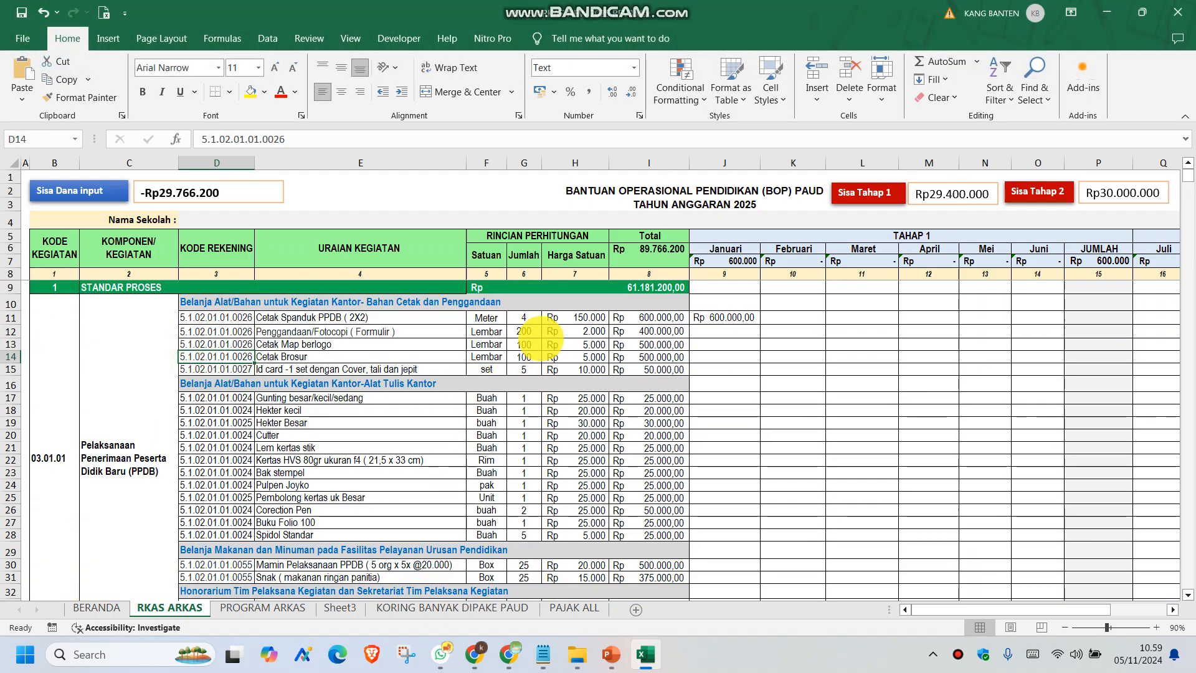
click(487, 331)
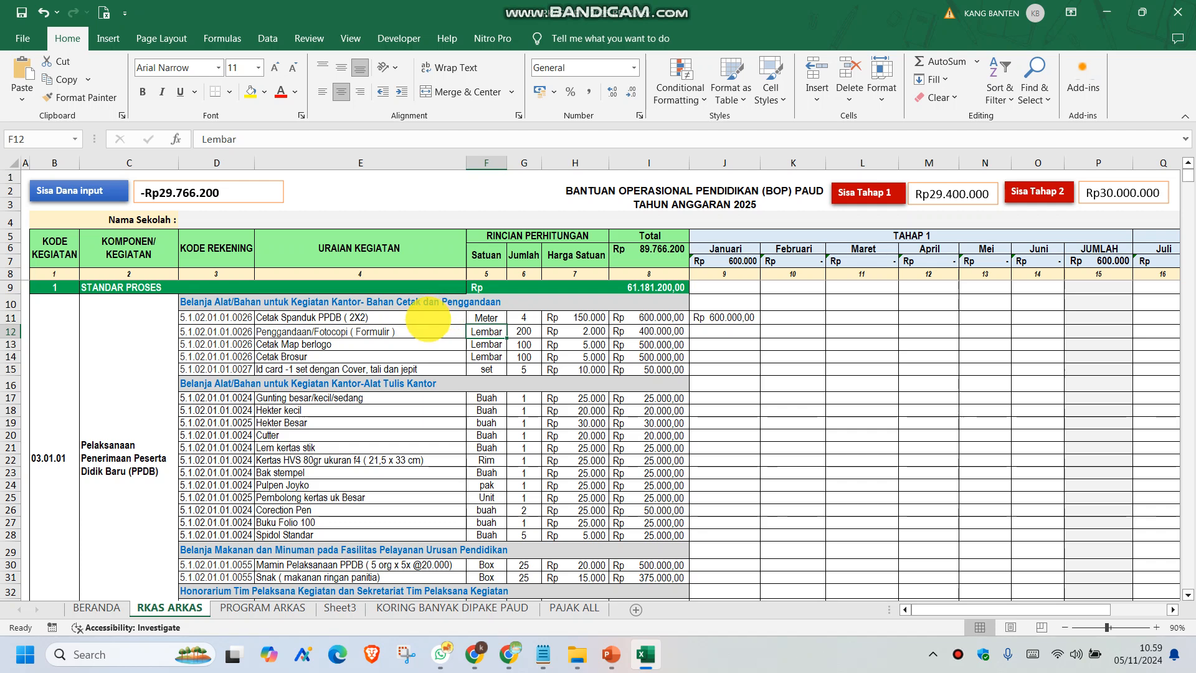
click(424, 345)
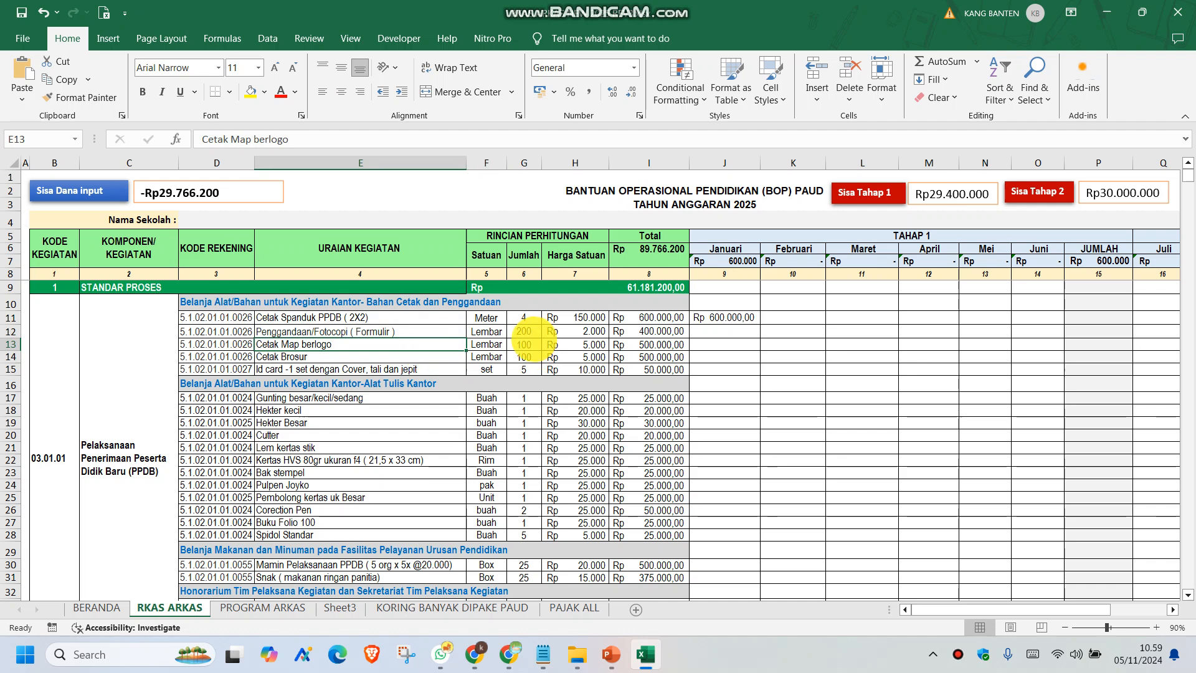
click(527, 345)
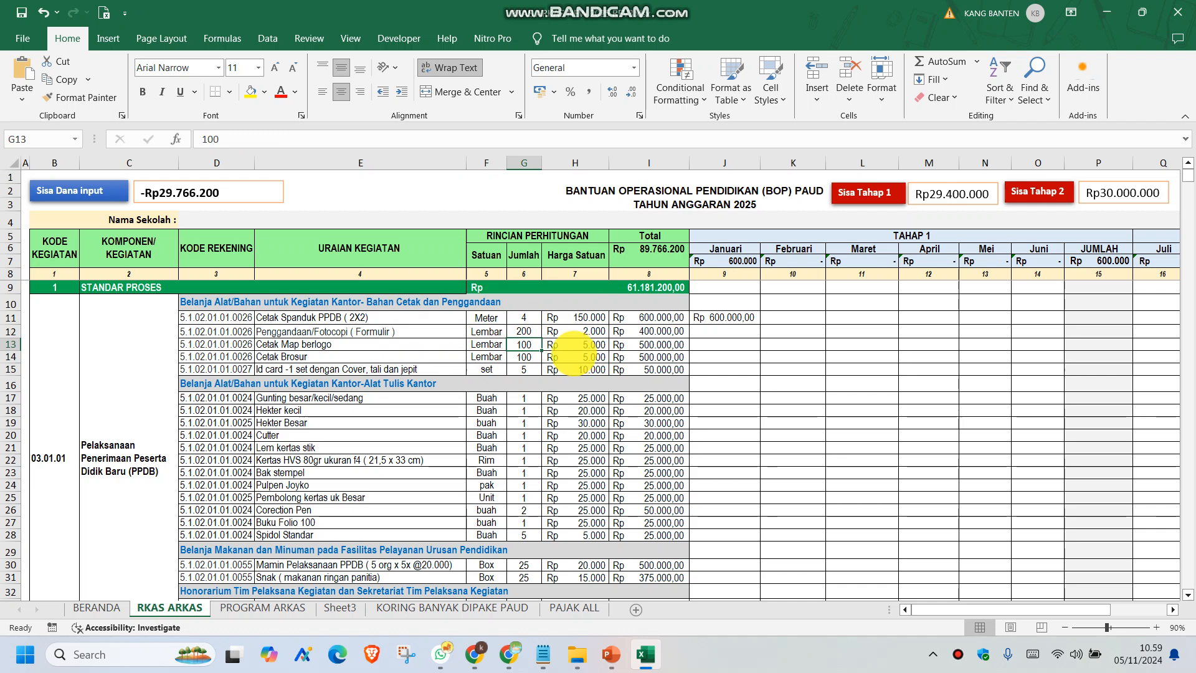
click(379, 346)
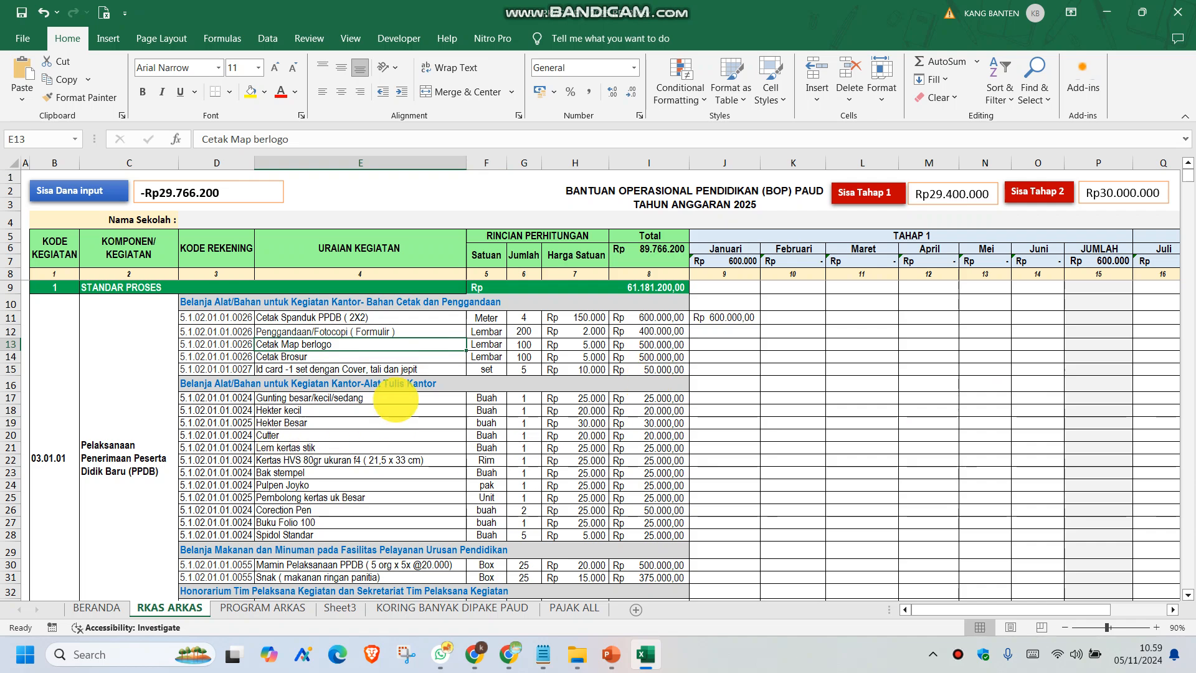
Try deleting the dst row 94 below Charger/Adaptor Laptop, and undo the deletion
scroll(400, 390, down, 4)
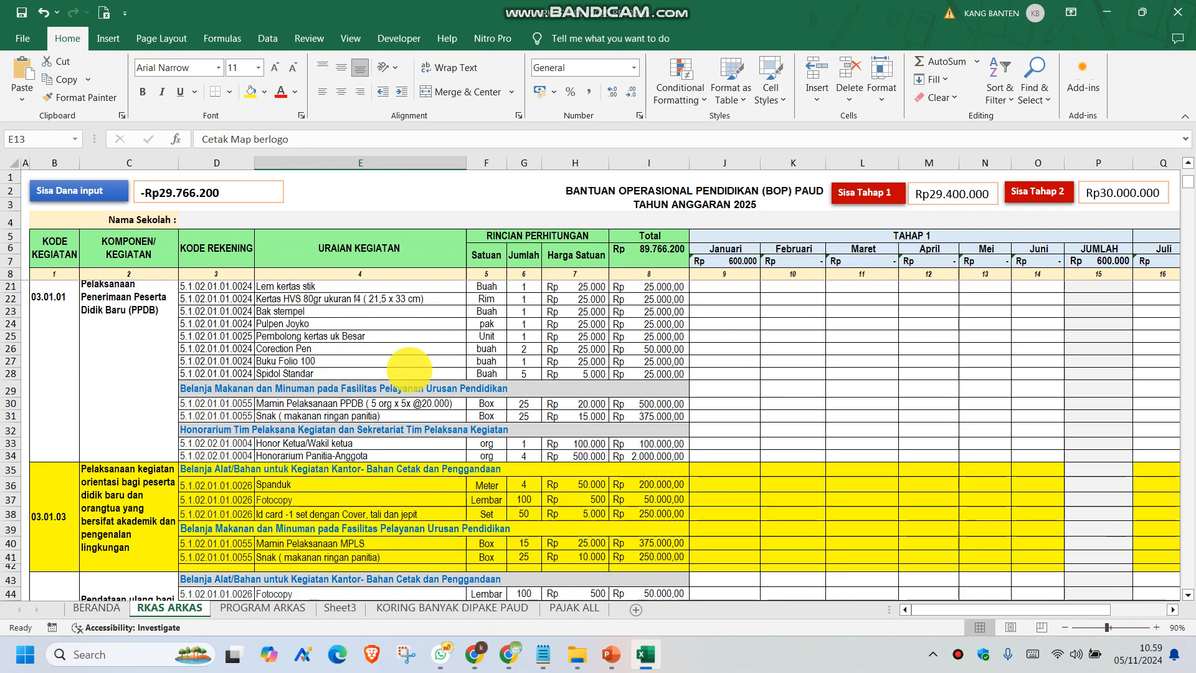
scroll(421, 363, down, 9)
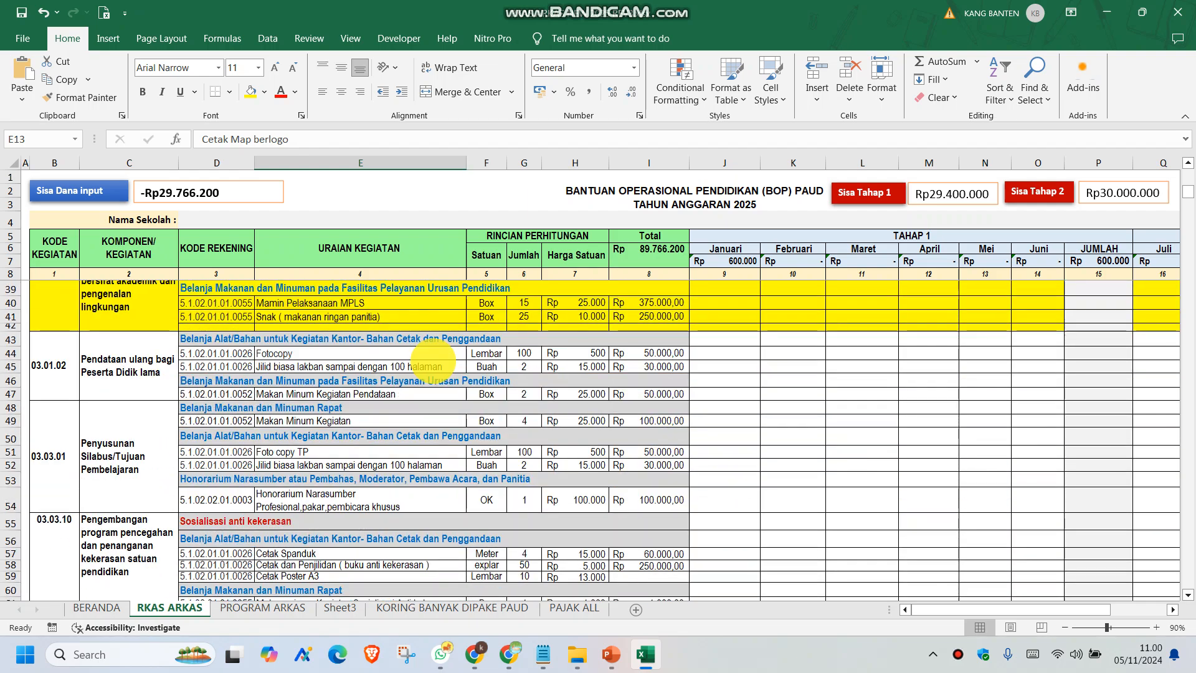
scroll(433, 363, down, 16)
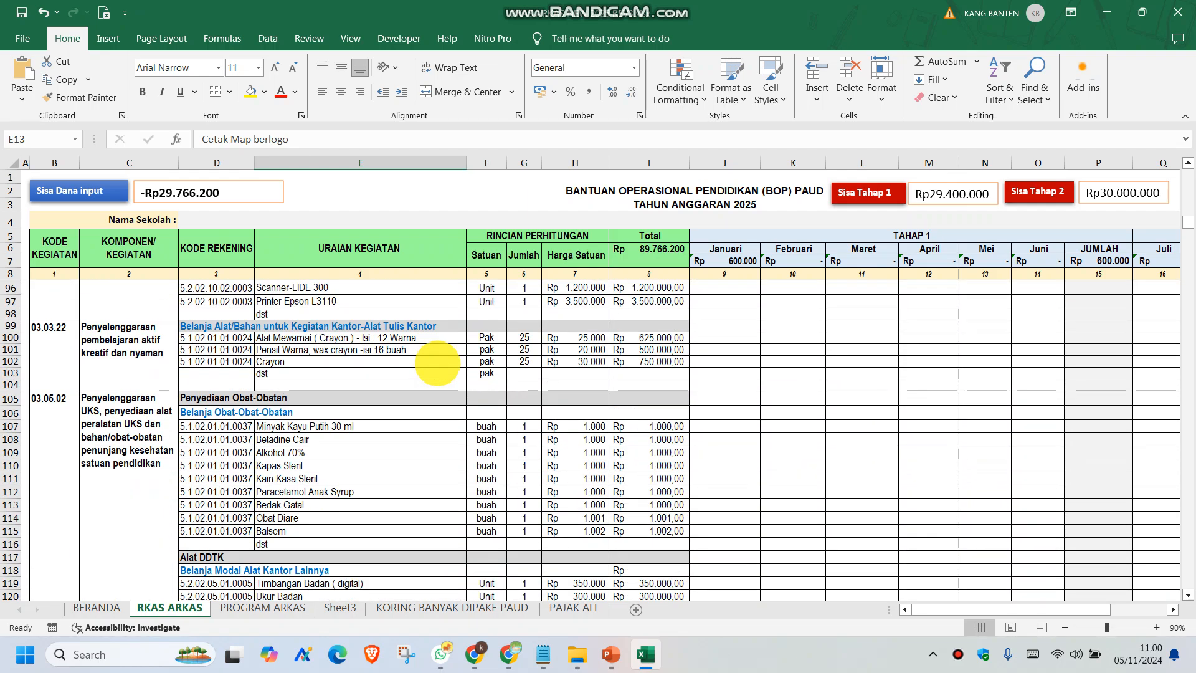
scroll(438, 363, up, 2)
scroll(536, 369, up, 1)
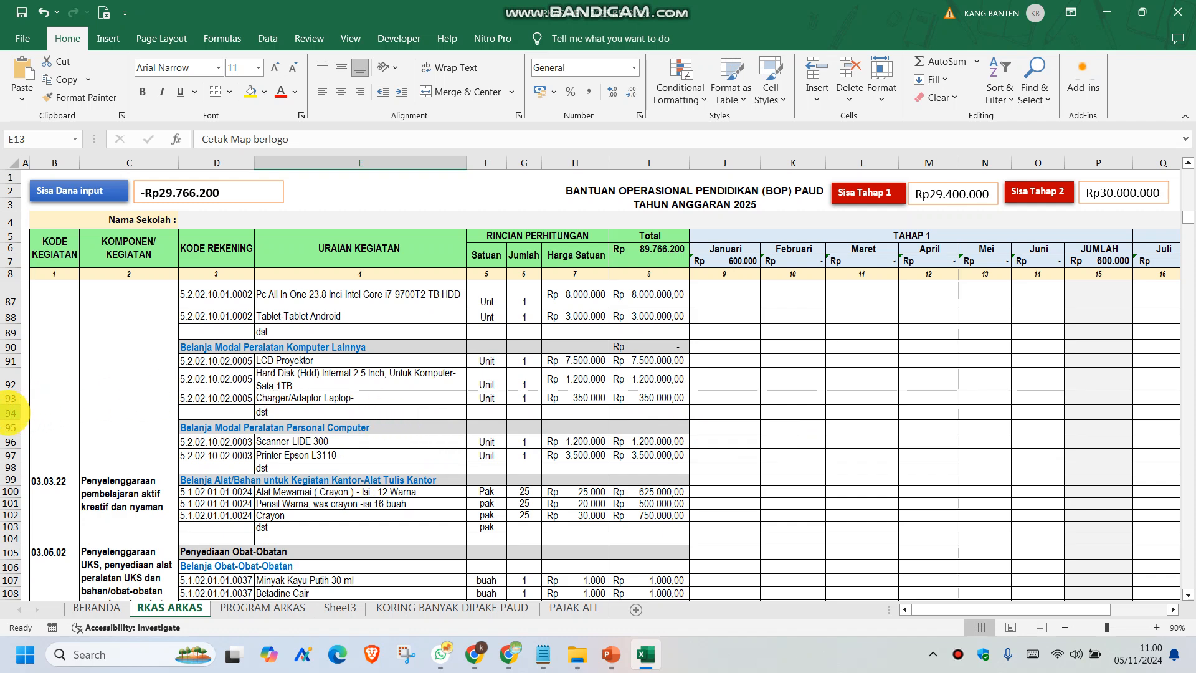
click(13, 412)
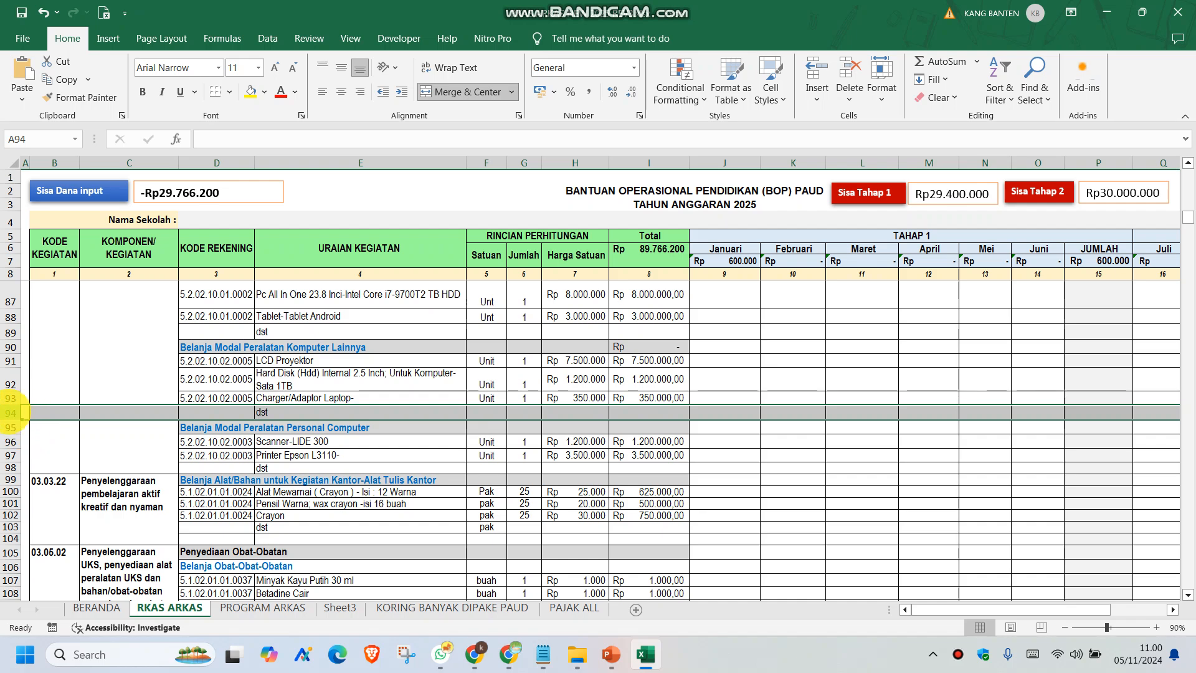
right_click(12, 413)
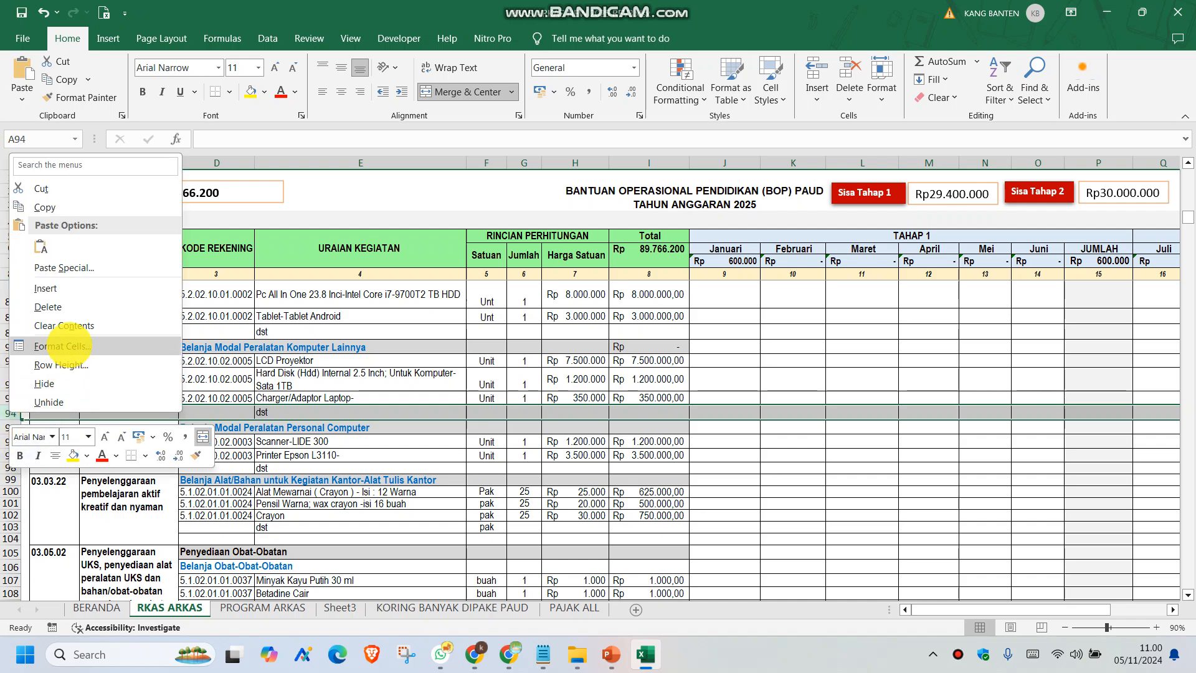
click(70, 307)
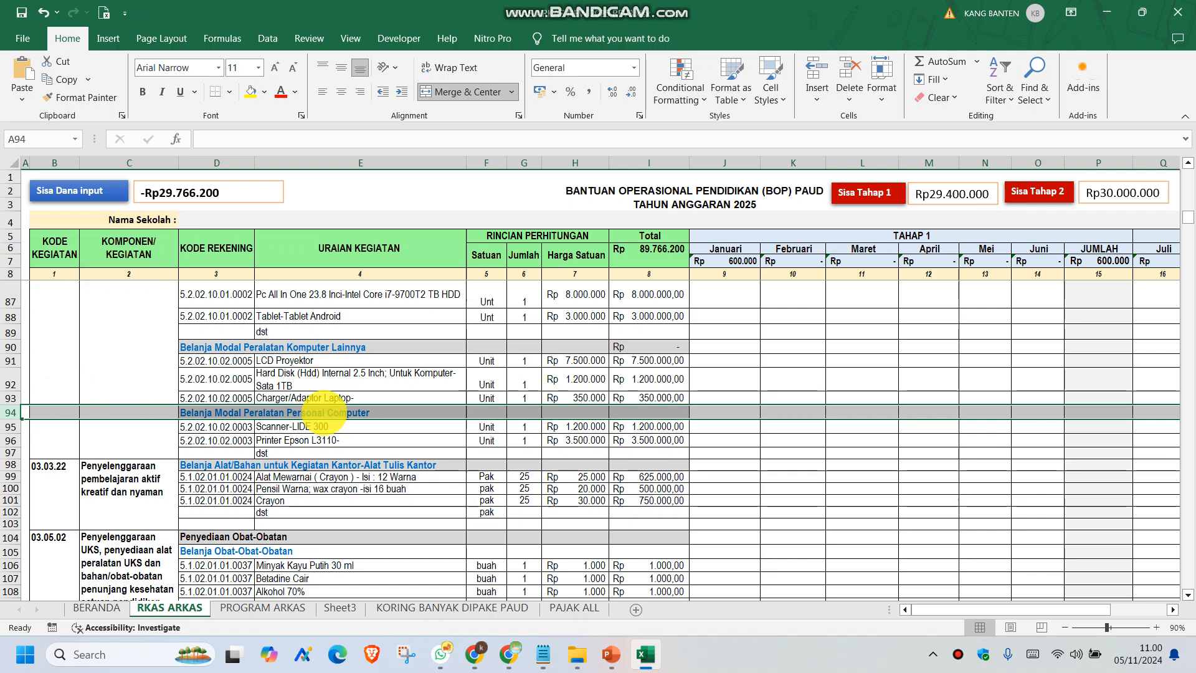
click(43, 12)
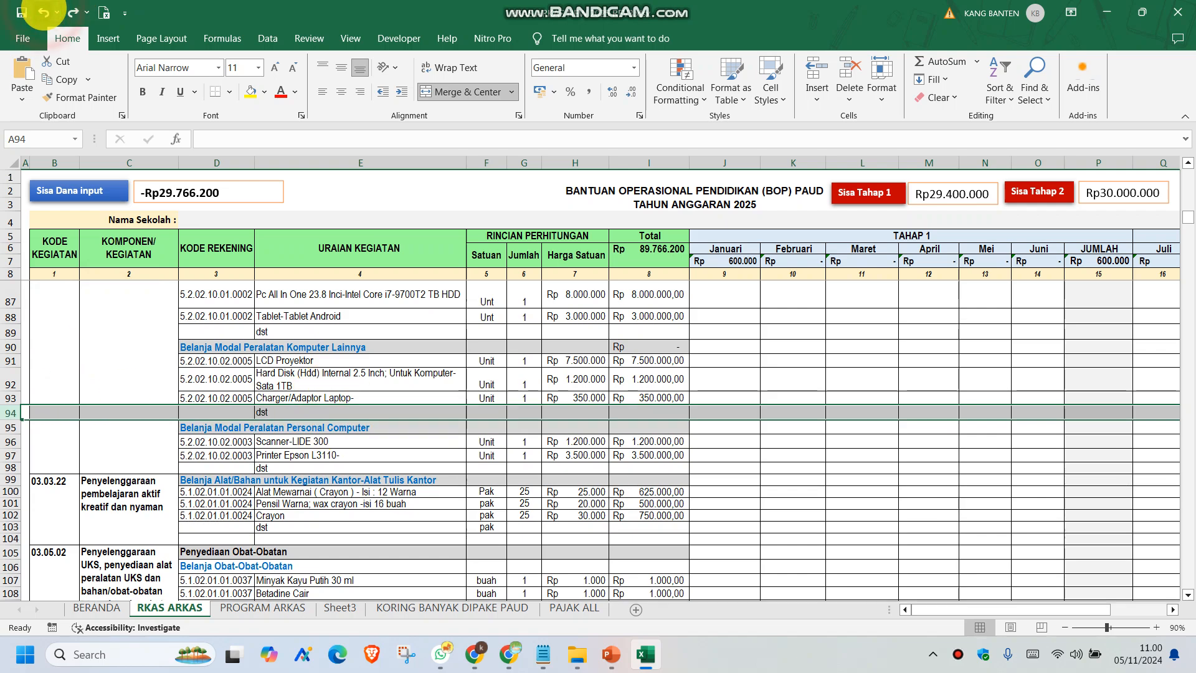
Try deleting the dst row 98 below Printer Epson L3110, and undo the deletion
click(284, 466)
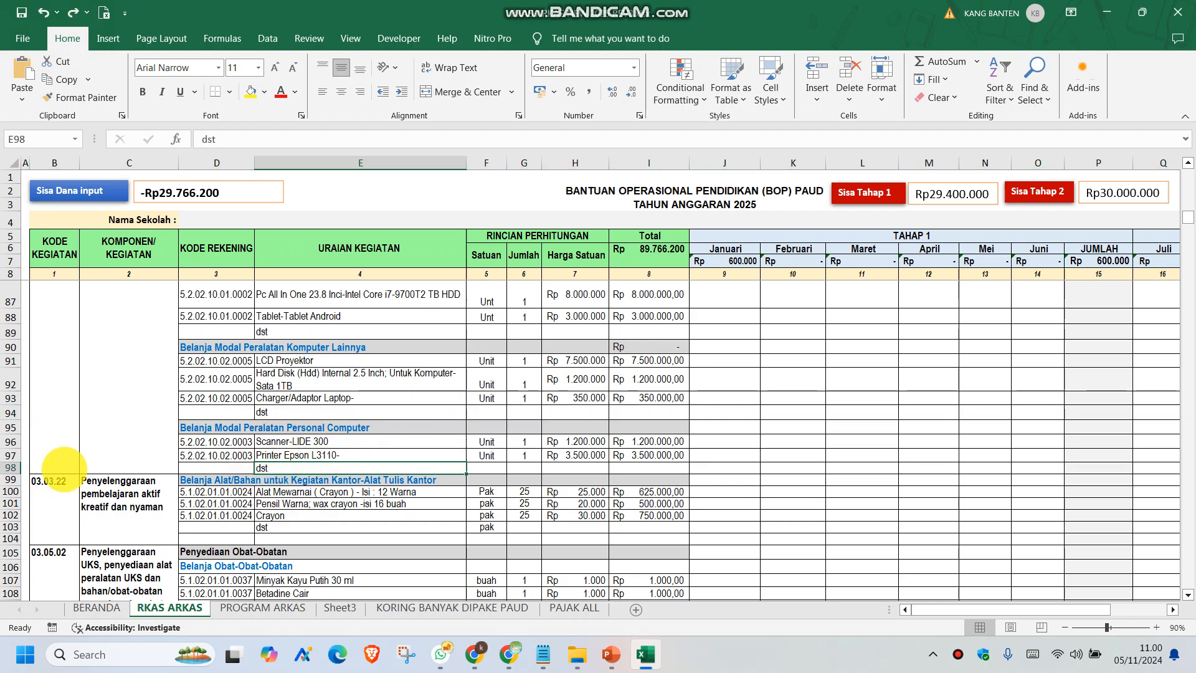
click(13, 467)
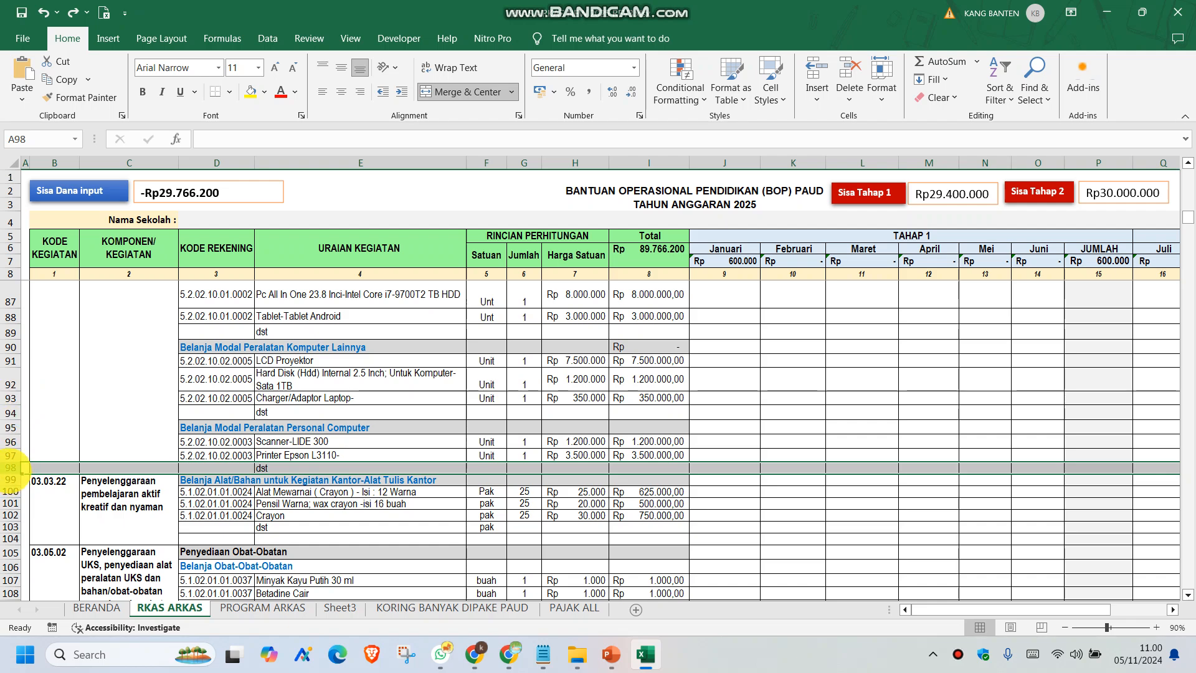
right_click(12, 469)
click(63, 365)
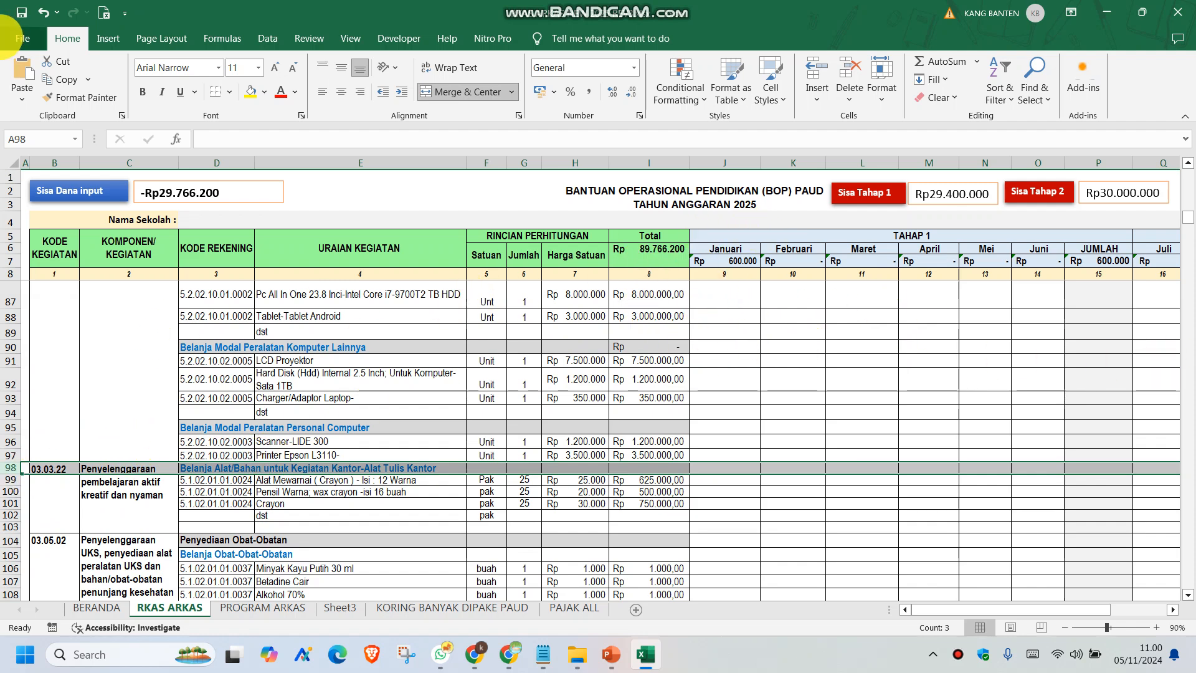
click(44, 12)
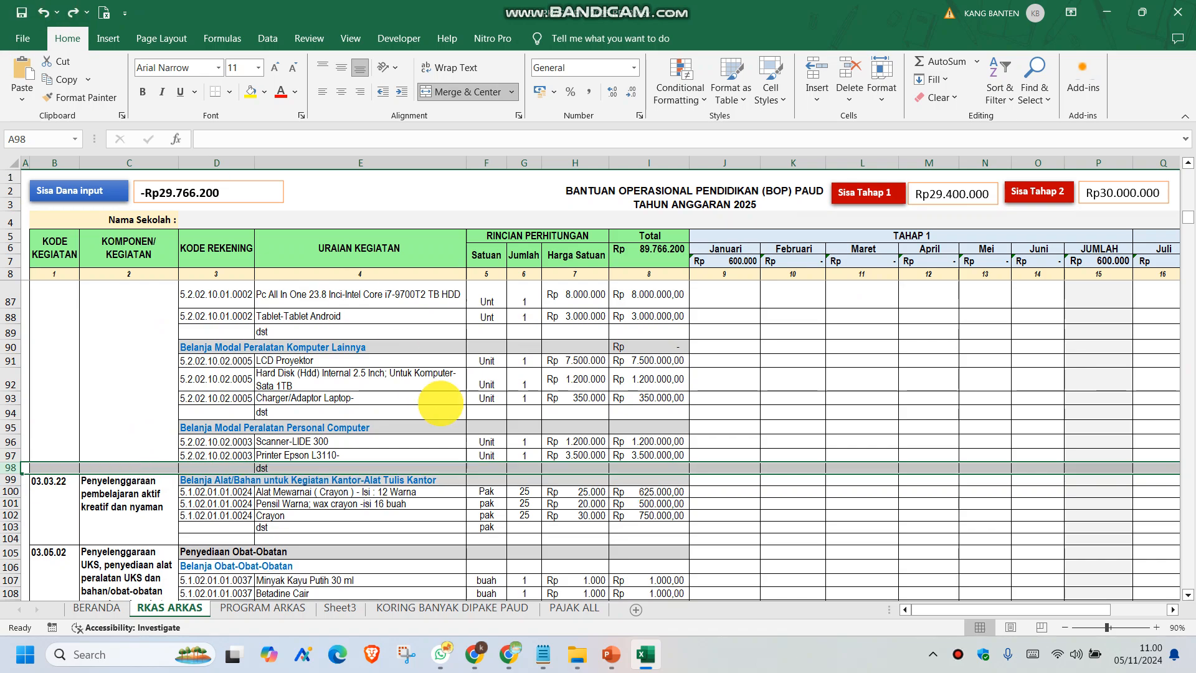
Delete the whole Tablet-Tablet Android row from the Belanja Modal Personal Computer items
scroll(473, 374, up, 1)
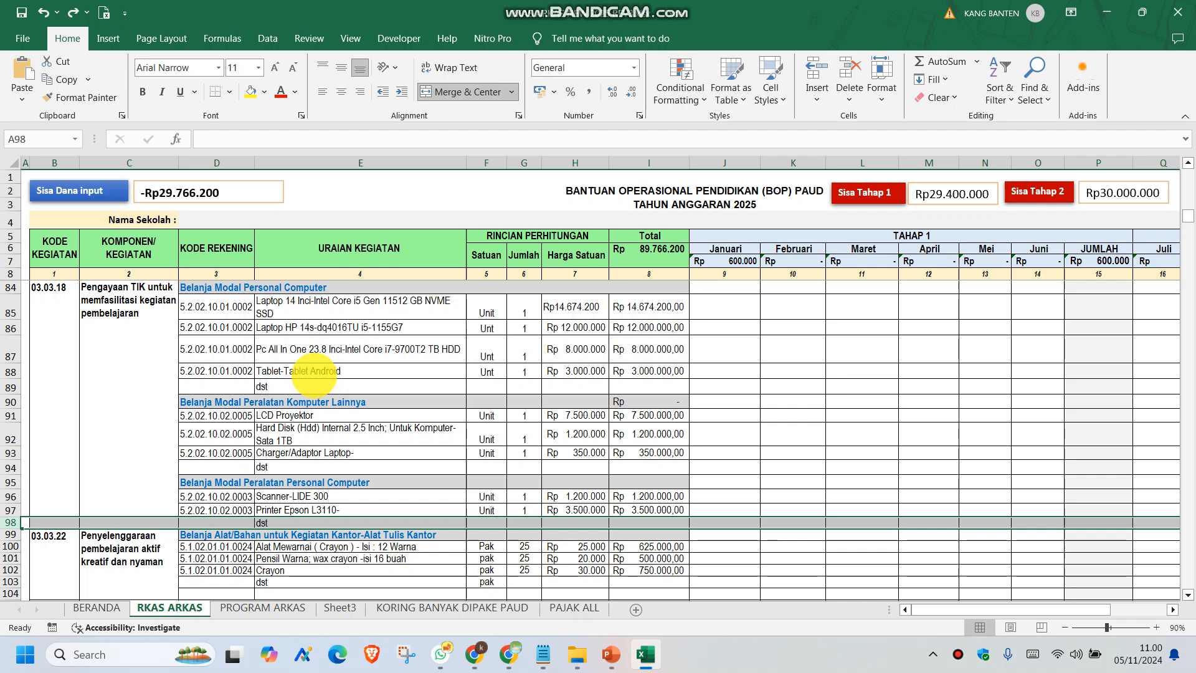
click(330, 372)
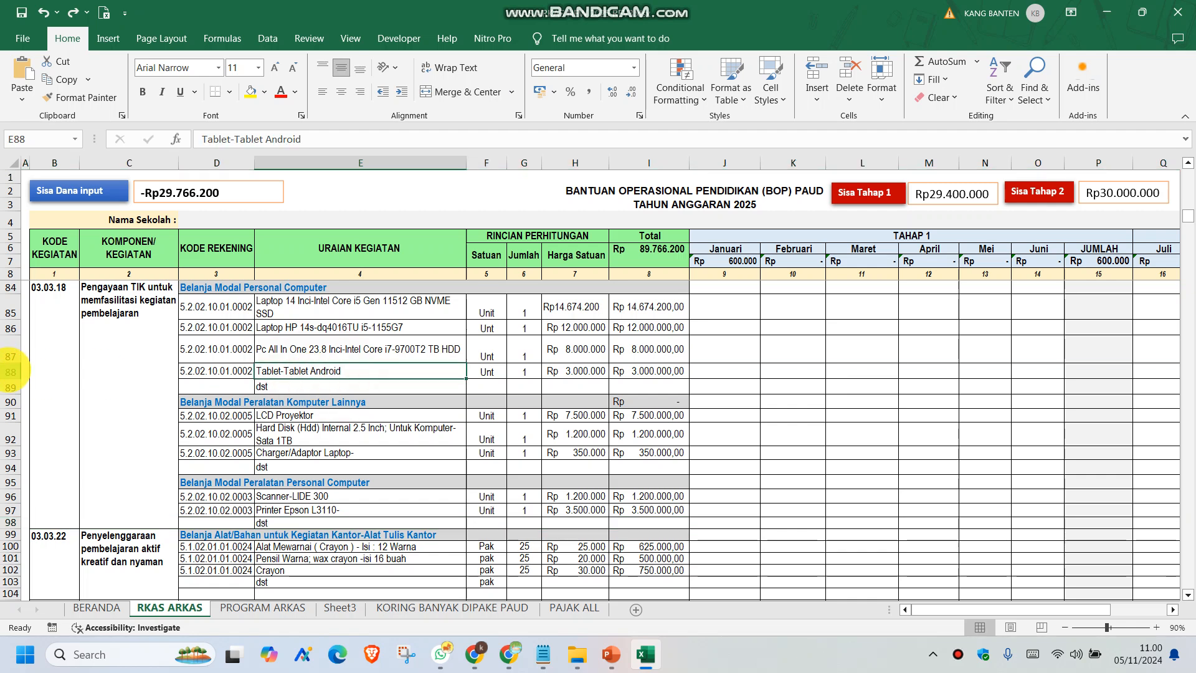
click(11, 372)
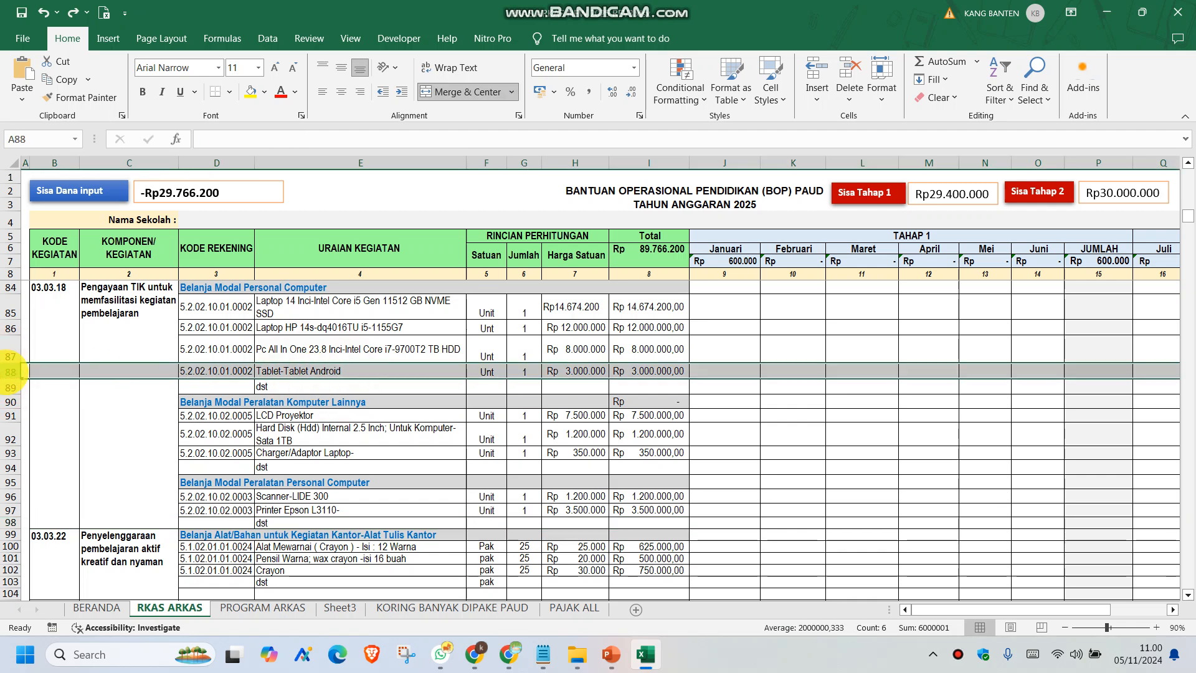
right_click(10, 372)
click(57, 526)
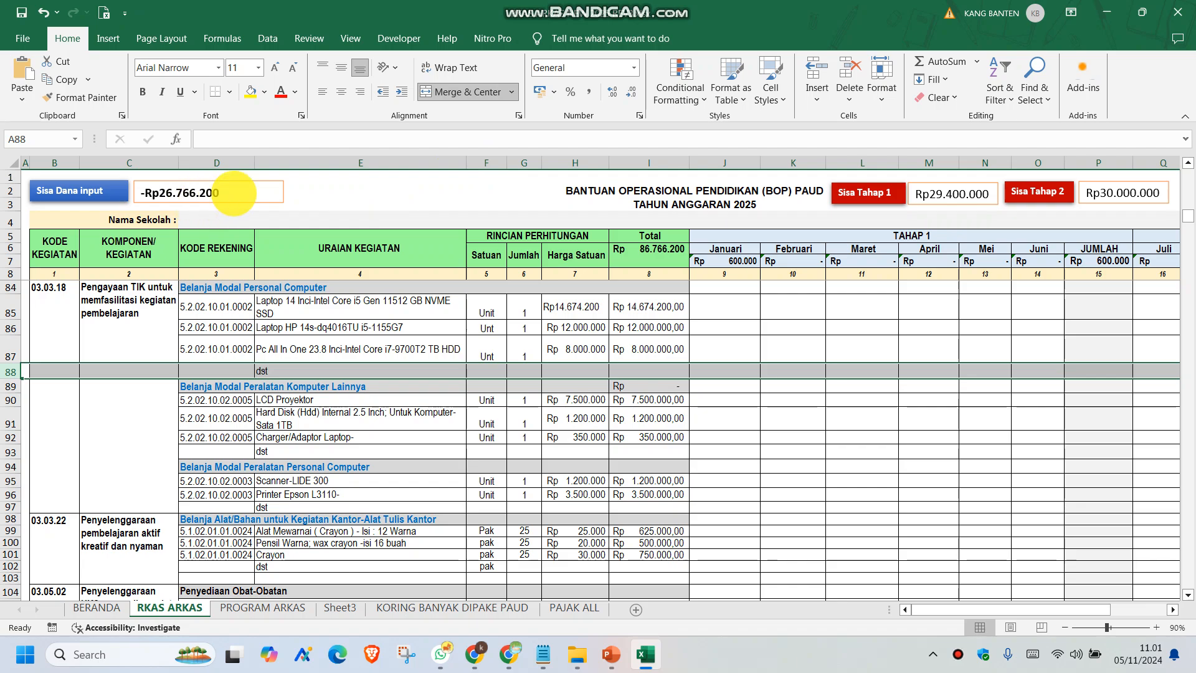
scroll(295, 397, down, 7)
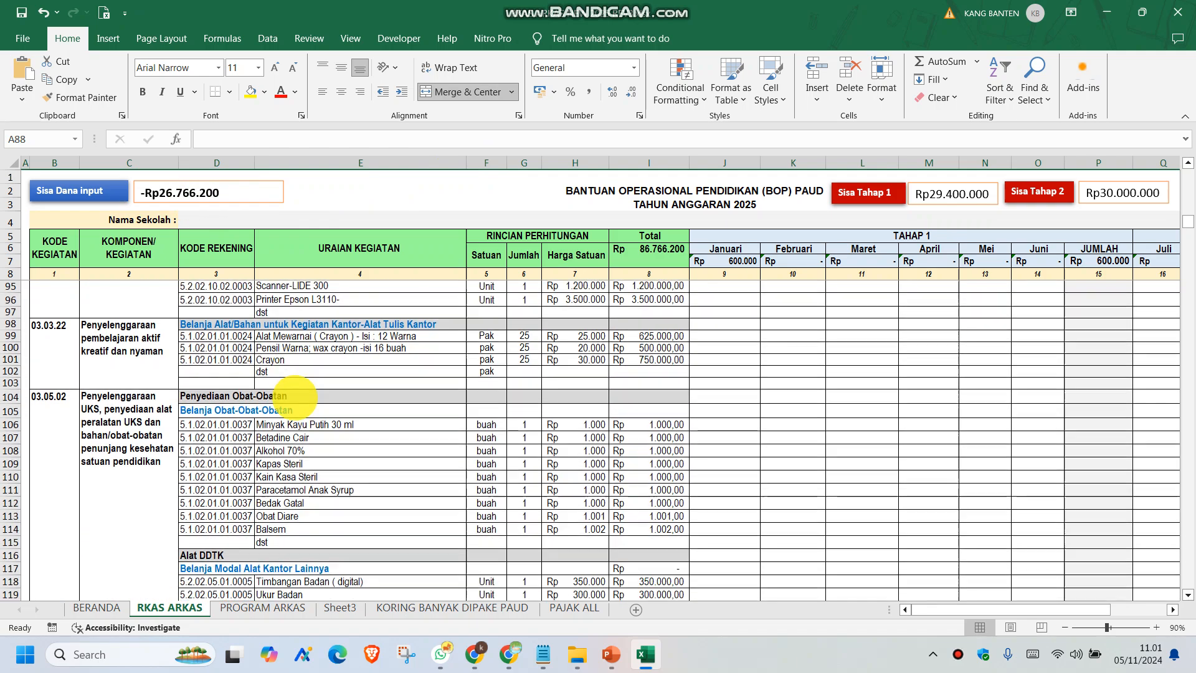
scroll(295, 397, down, 3)
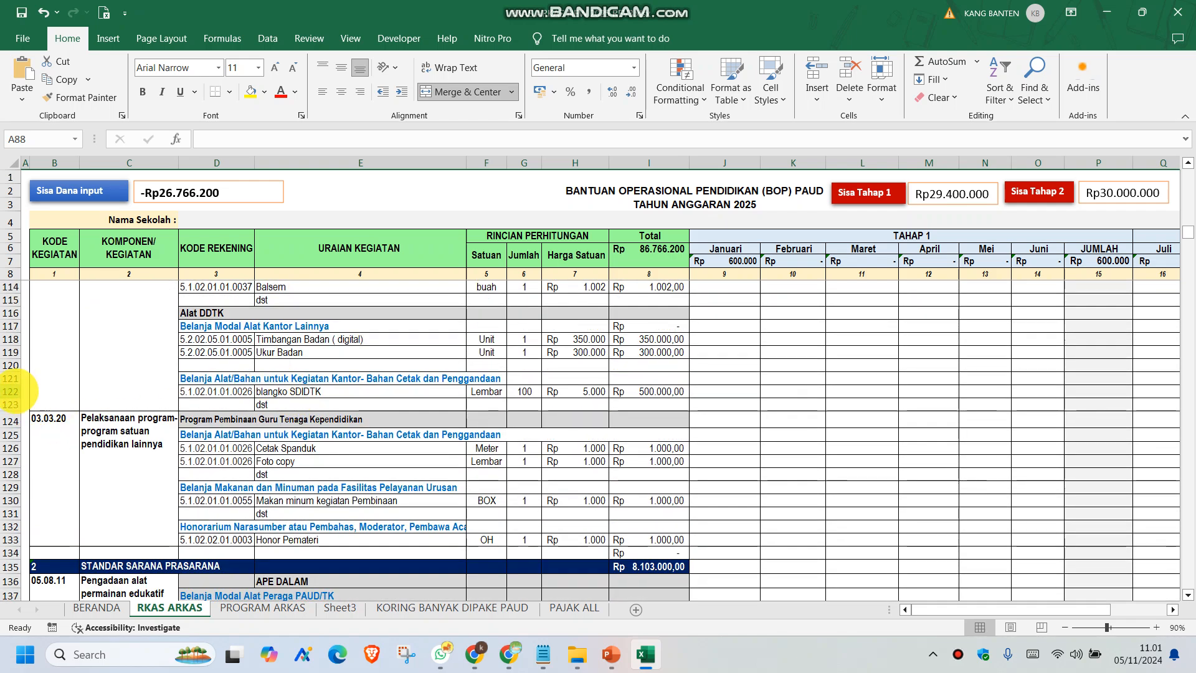
click(12, 391)
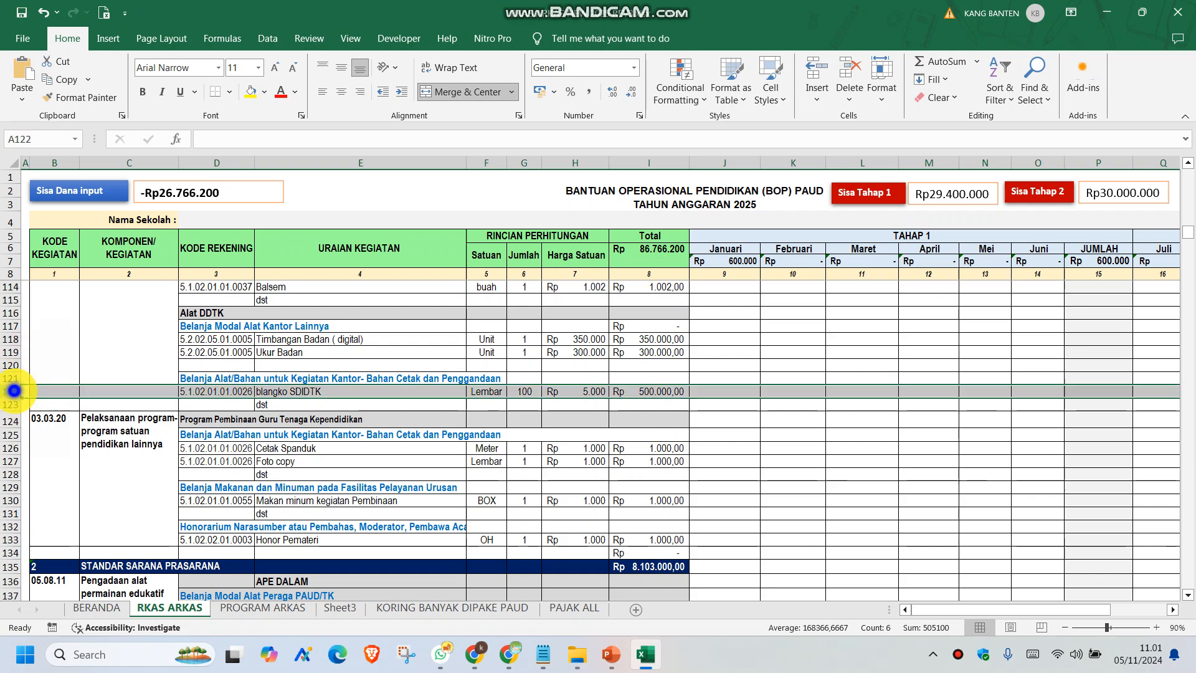
right_click(13, 391)
click(431, 336)
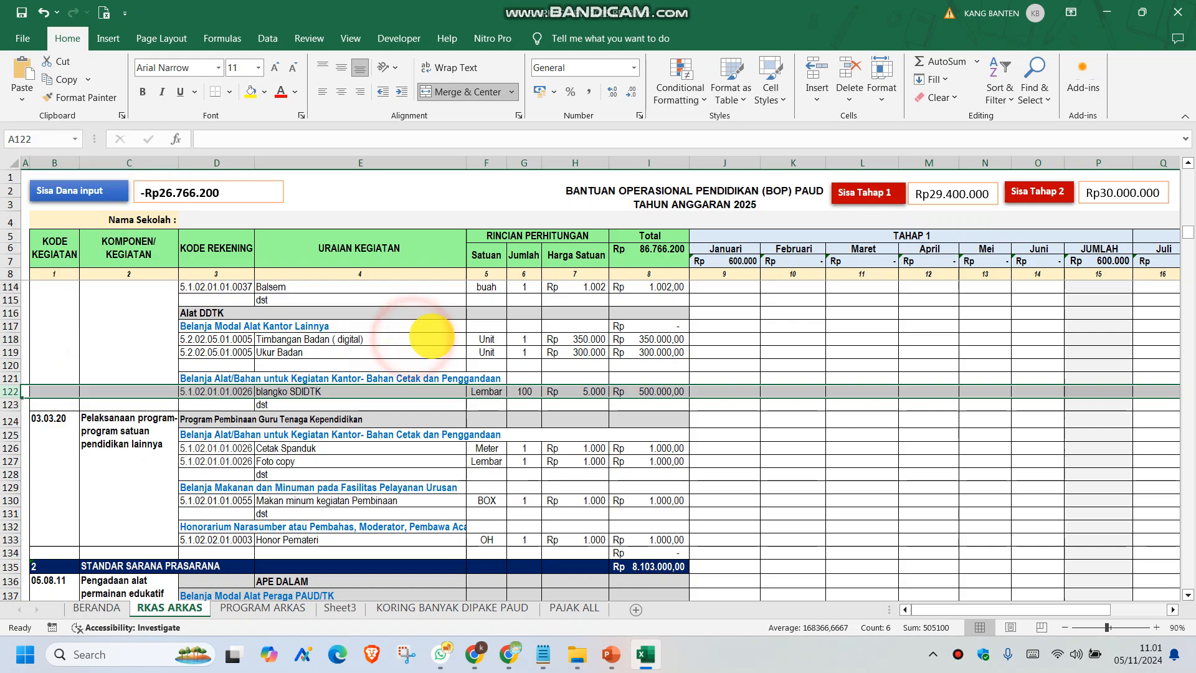
Look through the educational play equipment and KBM practice material items, and check the Sisa Dana input figure
scroll(541, 418, down, 10)
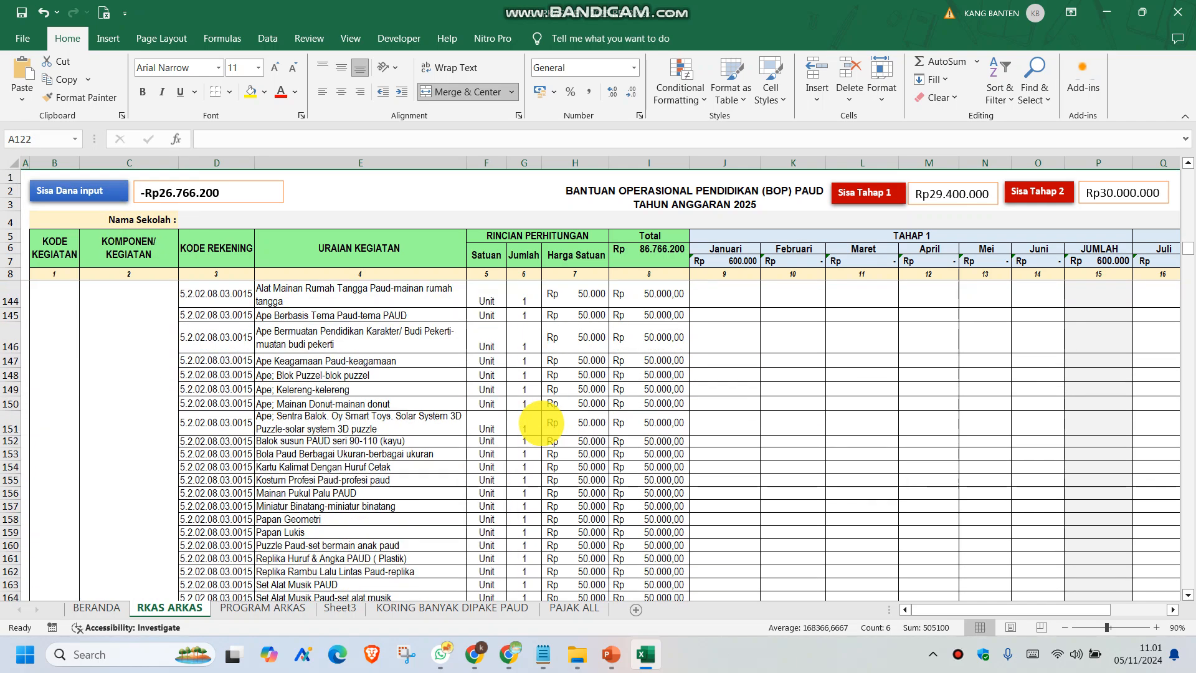
scroll(541, 422, down, 8)
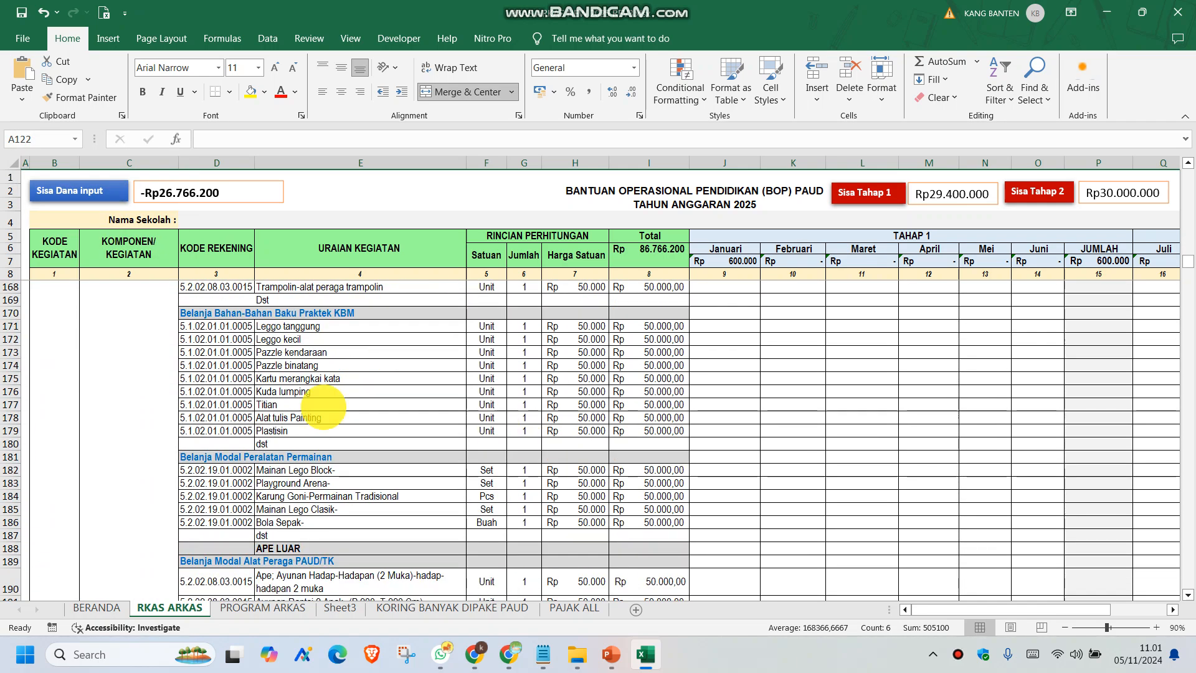
click(75, 183)
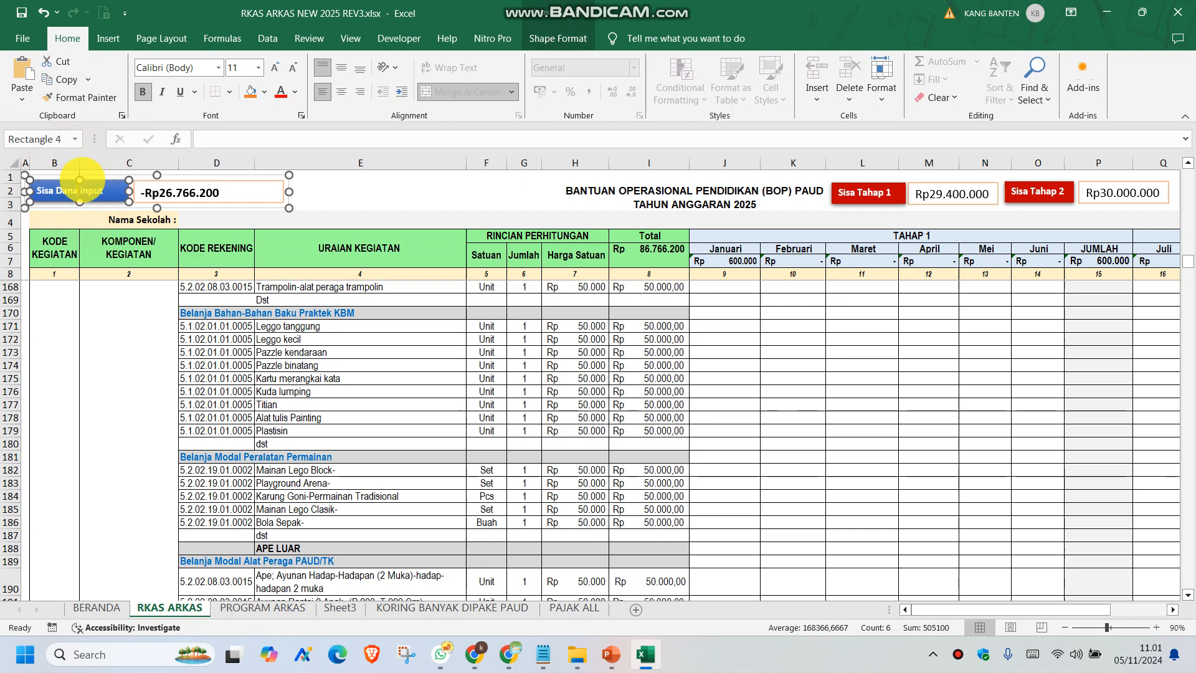
click(93, 181)
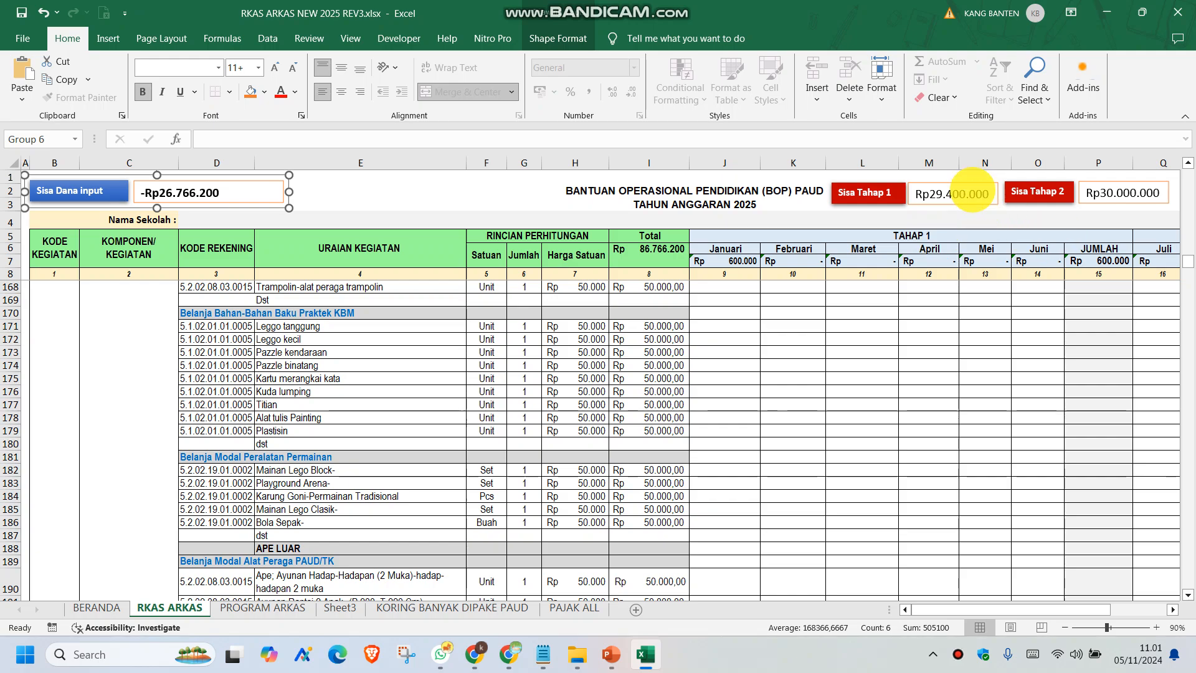
Return to the Penerimaan Peserta Didik Baru (PPDB) items under STANDAR PROSES
scroll(360, 499, up, 5)
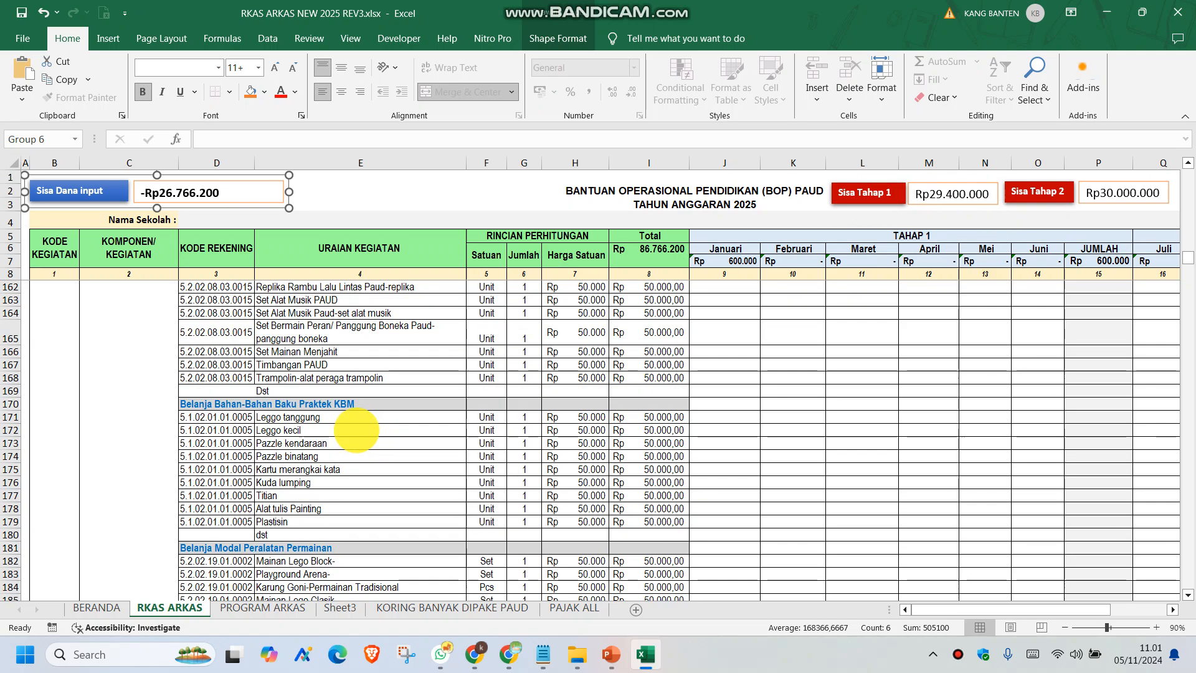
scroll(356, 423, up, 8)
click(390, 458)
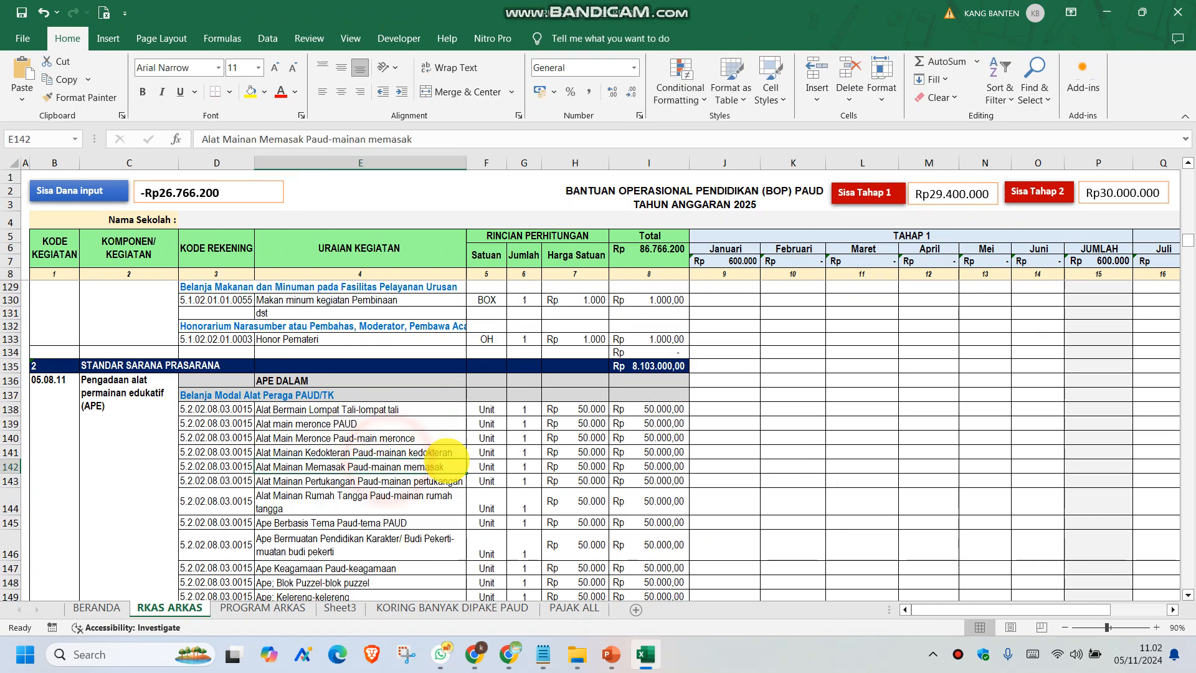
scroll(824, 424, up, 3)
scroll(824, 423, up, 7)
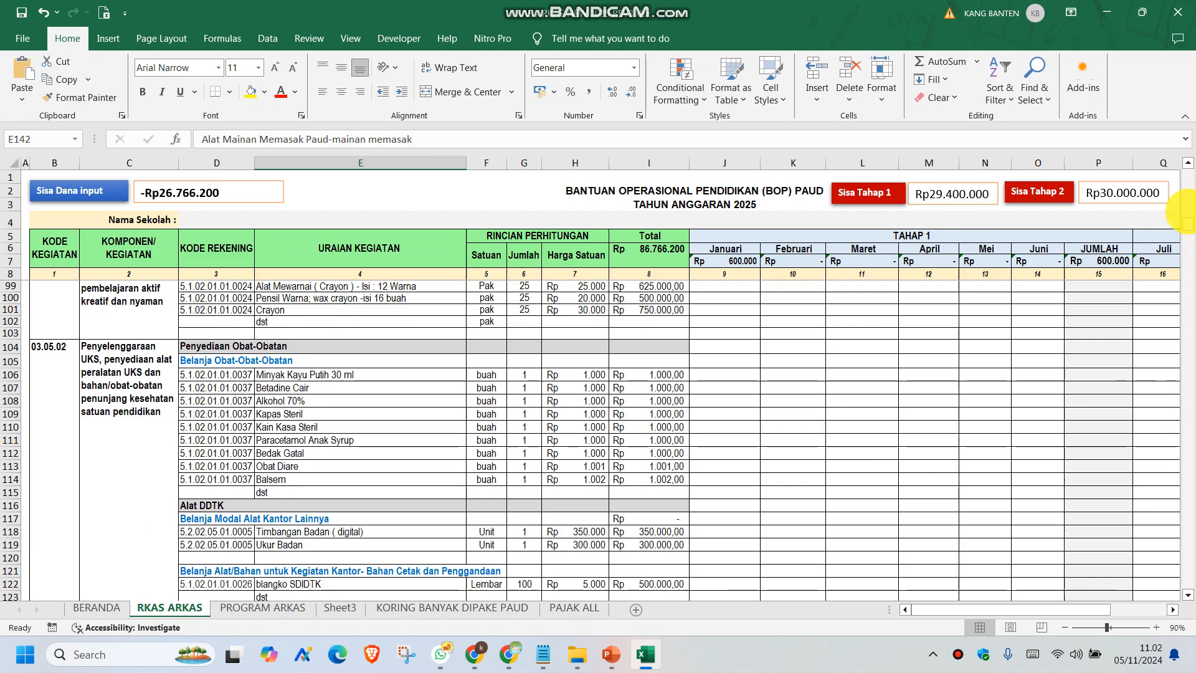
drag(1187, 221, 1187, 172)
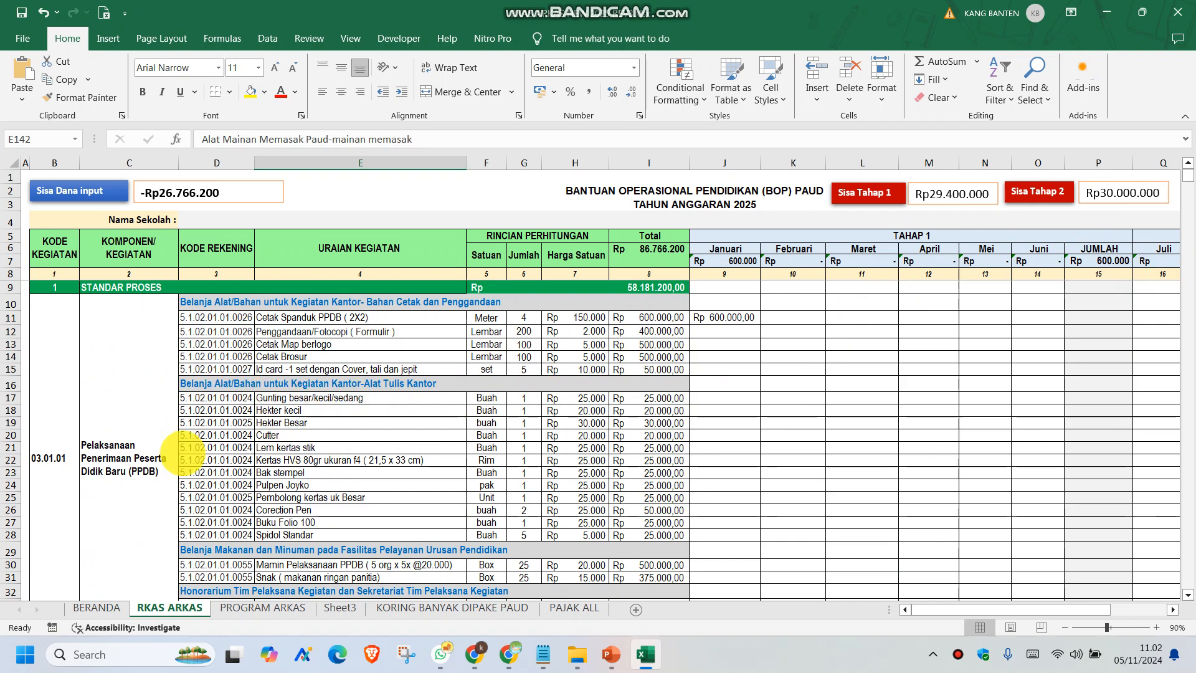
Try copying the Alat Tulis Kantor totals I17:I28 with their formulas into the Februari column starting at K17
drag(650, 399, 658, 534)
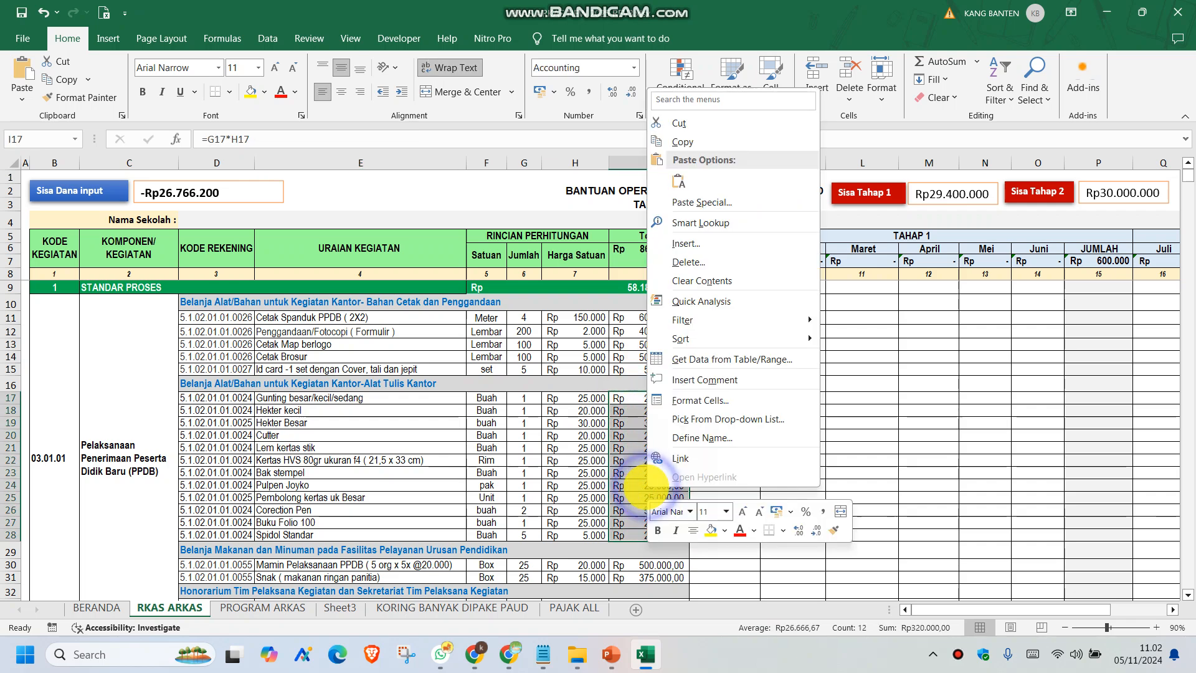
right_click(649, 492)
click(692, 139)
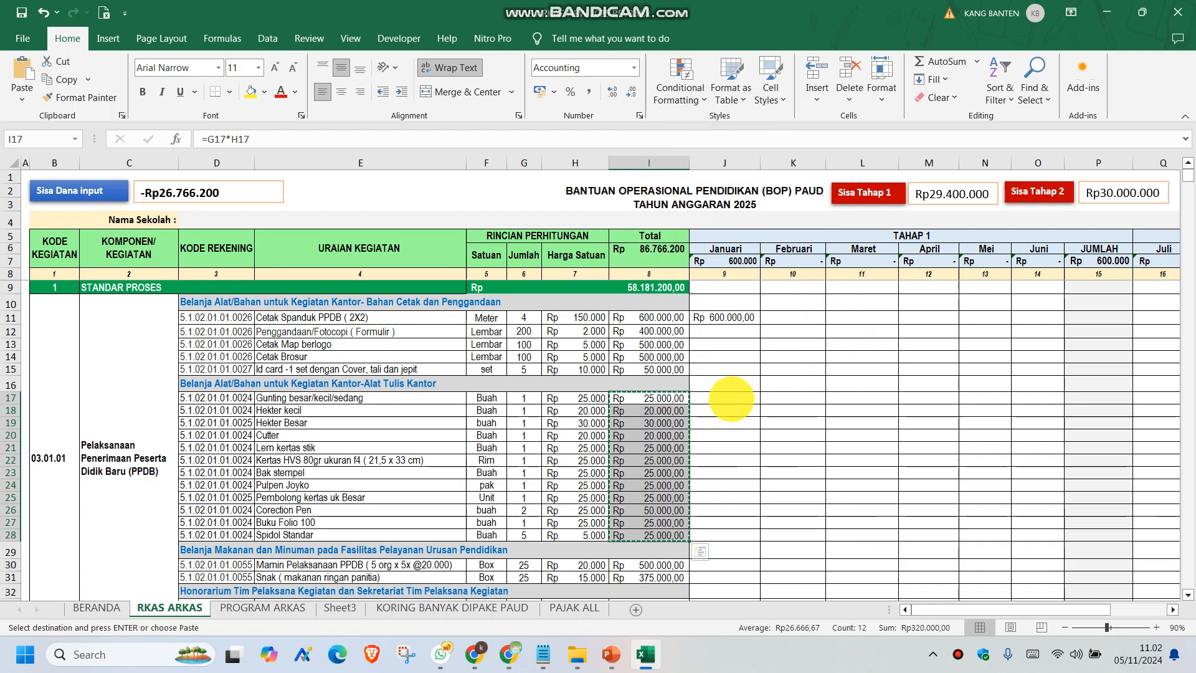
right_click(786, 397)
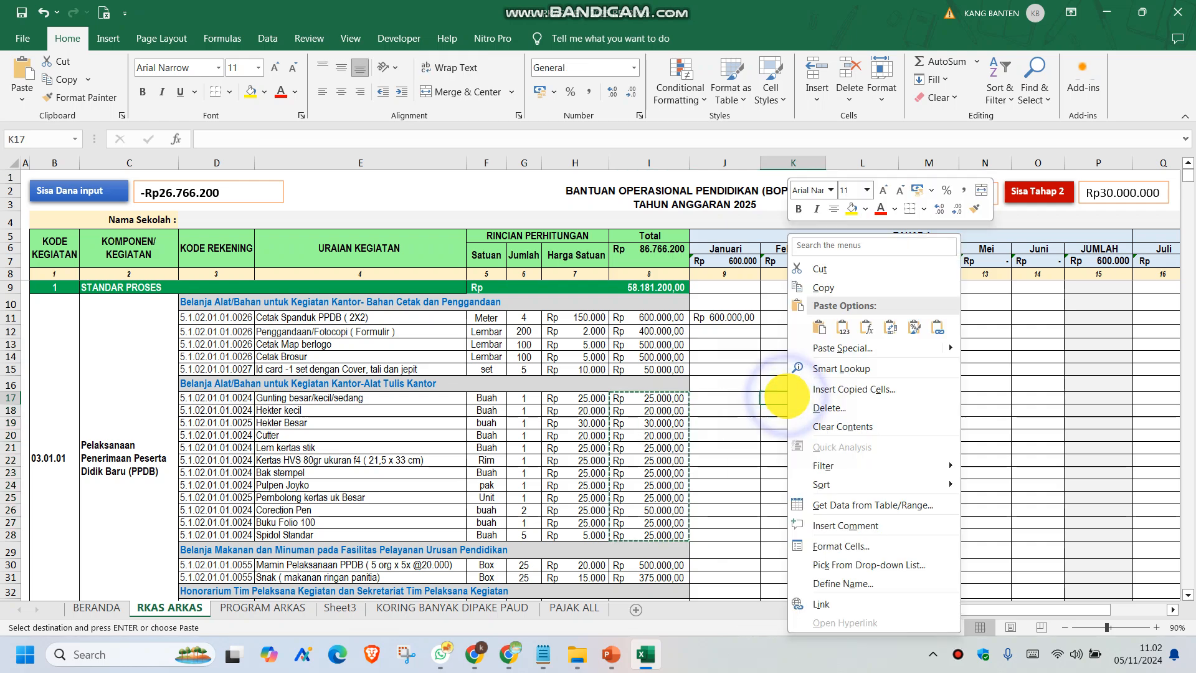
click(819, 327)
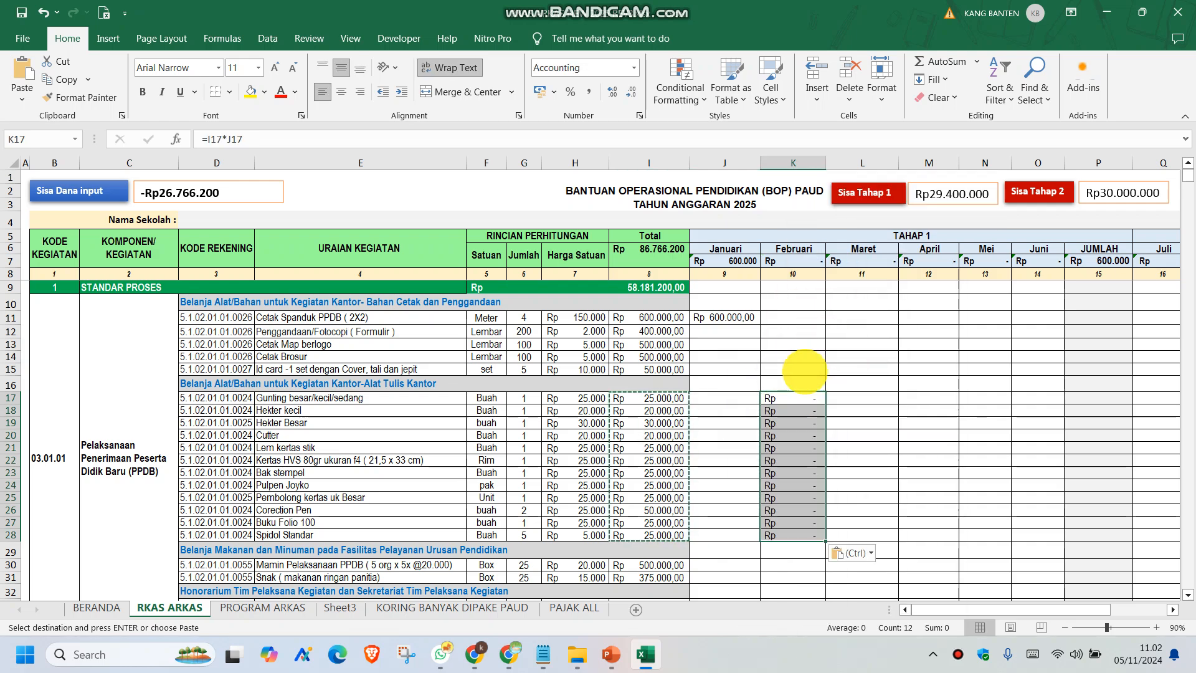
Copy the Alat Tulis Kantor totals I17:I28 and paste them as values only into the Februari column starting at K17
right_click(652, 423)
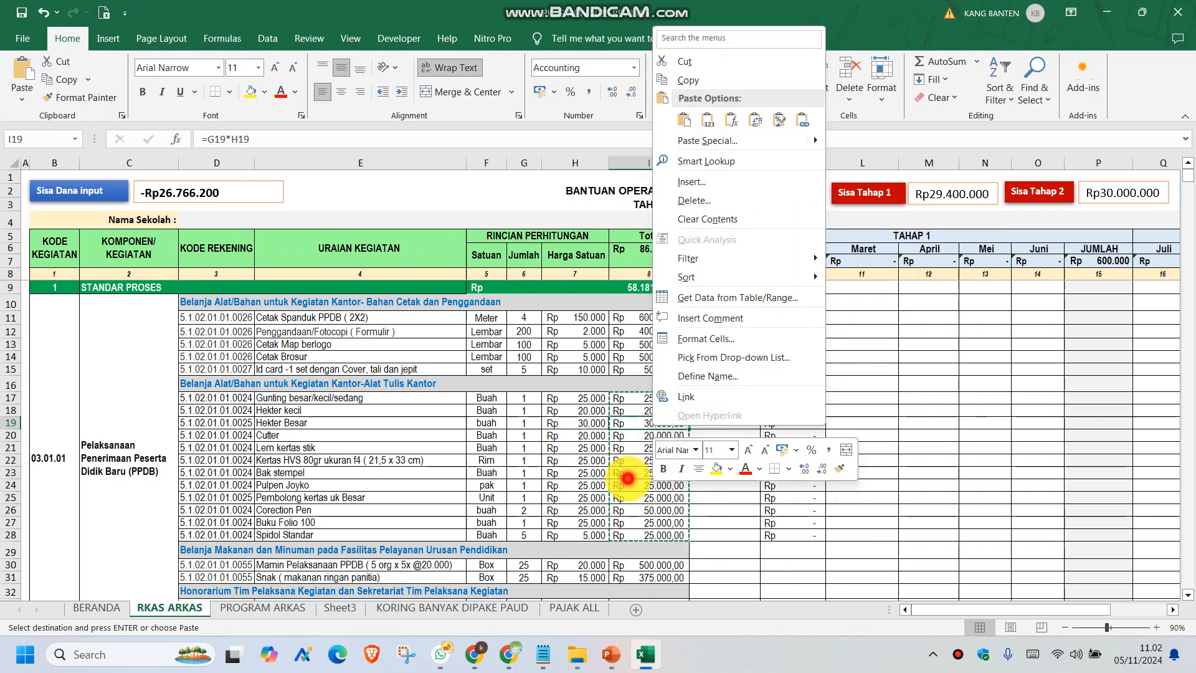
click(627, 478)
drag(627, 399, 642, 522)
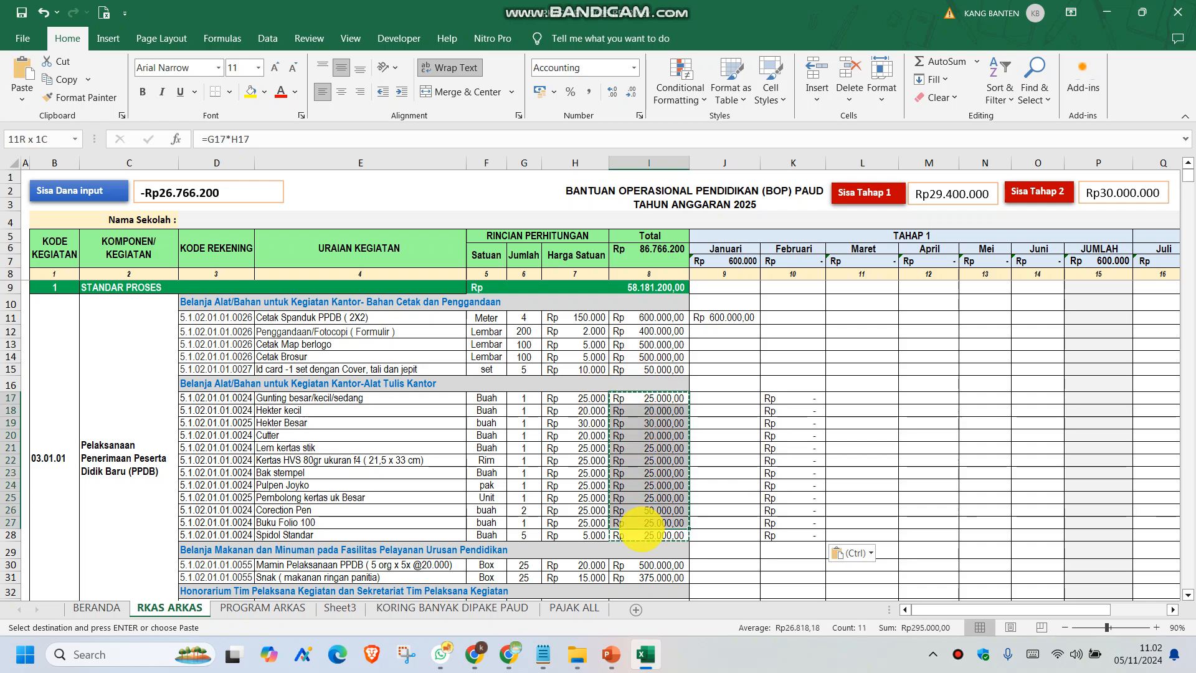
right_click(648, 467)
click(688, 116)
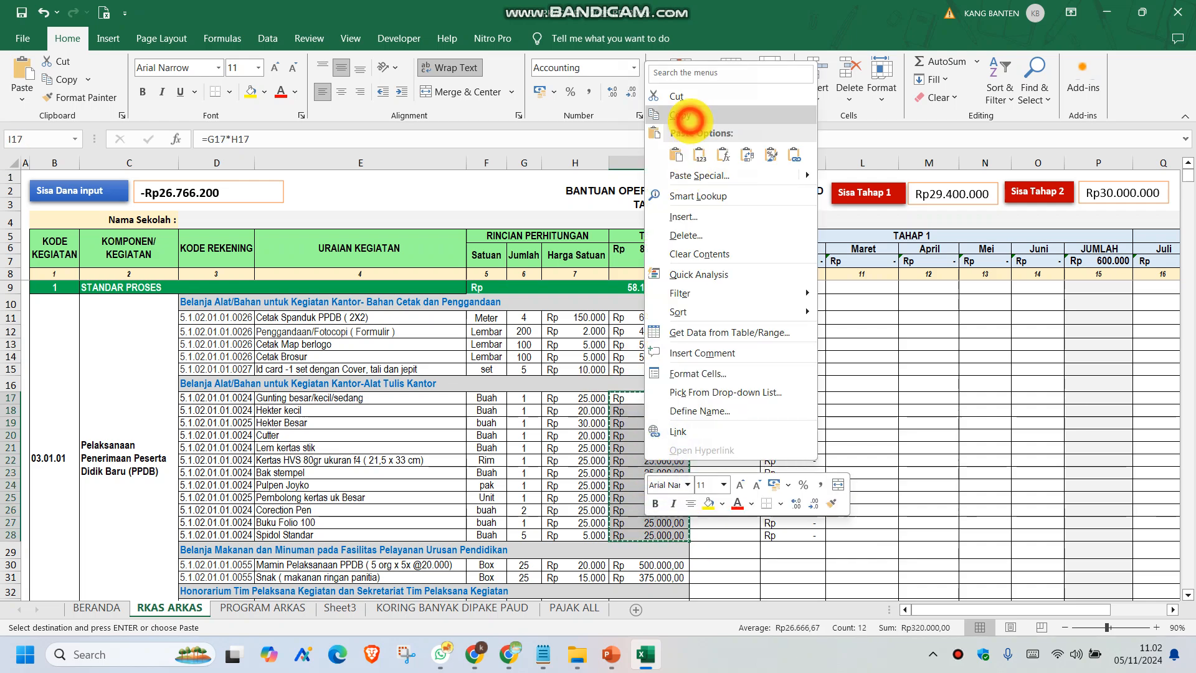
right_click(796, 398)
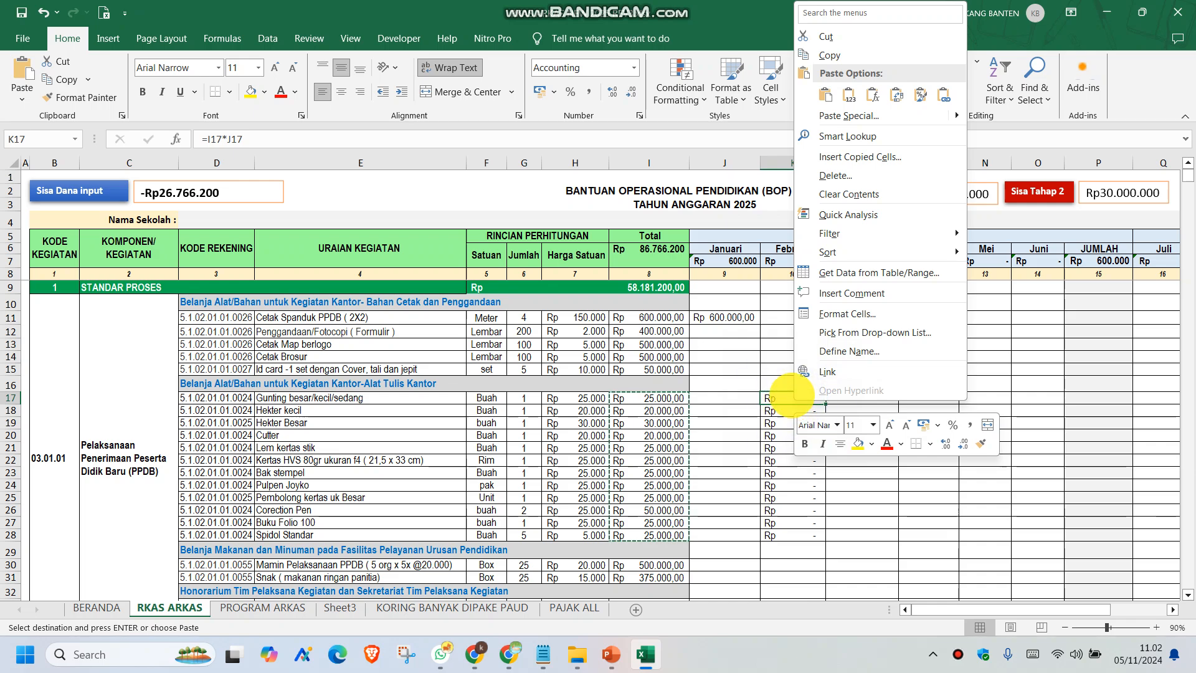
click(849, 95)
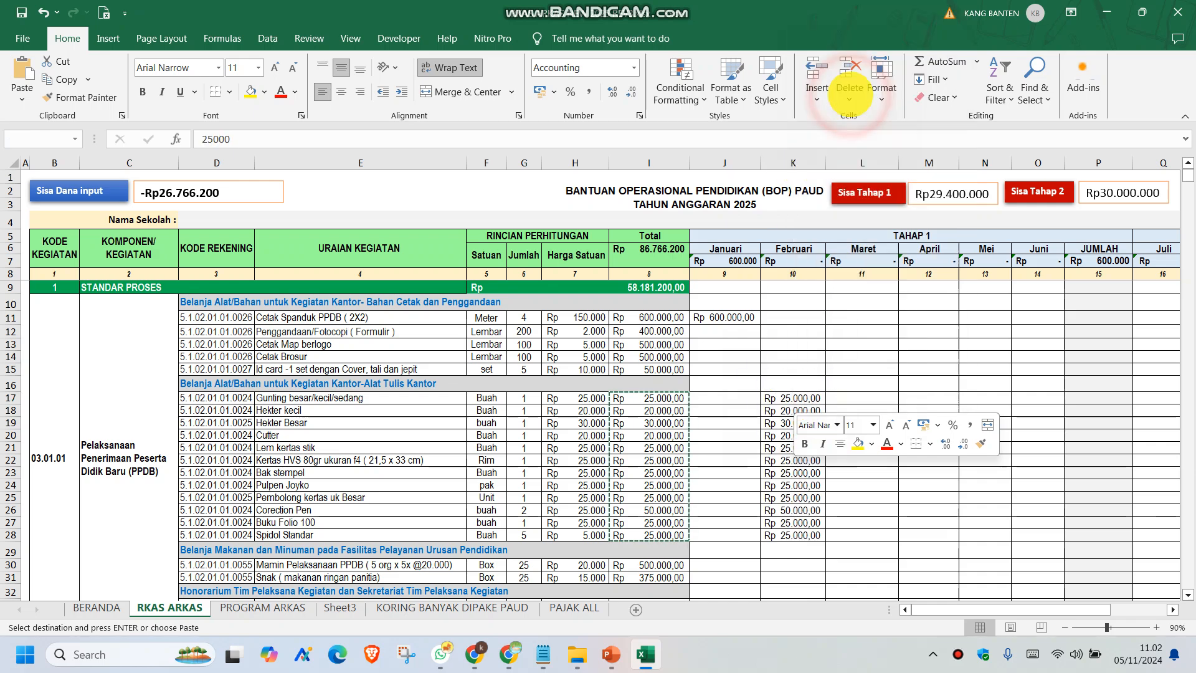
click(803, 370)
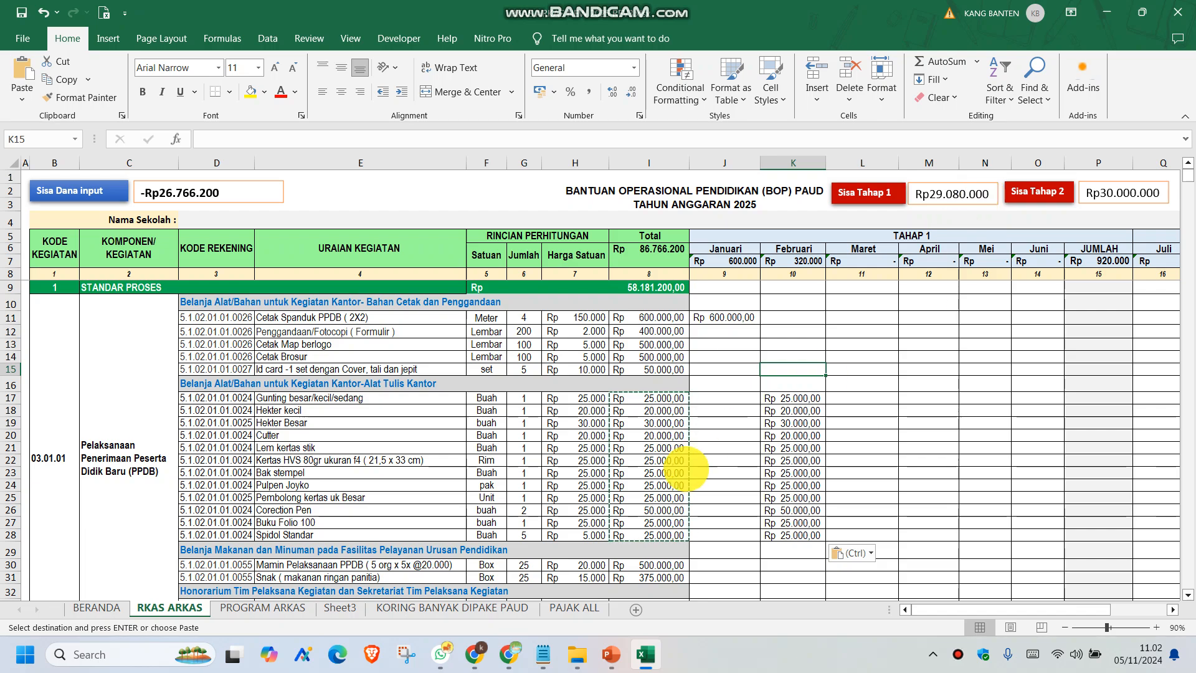
Copy the totals of Mamin Pelaksanaan PPDB and Snak and paste them as values only into the Mei column, N30:N31
scroll(685, 466, down, 4)
scroll(685, 466, down, 1)
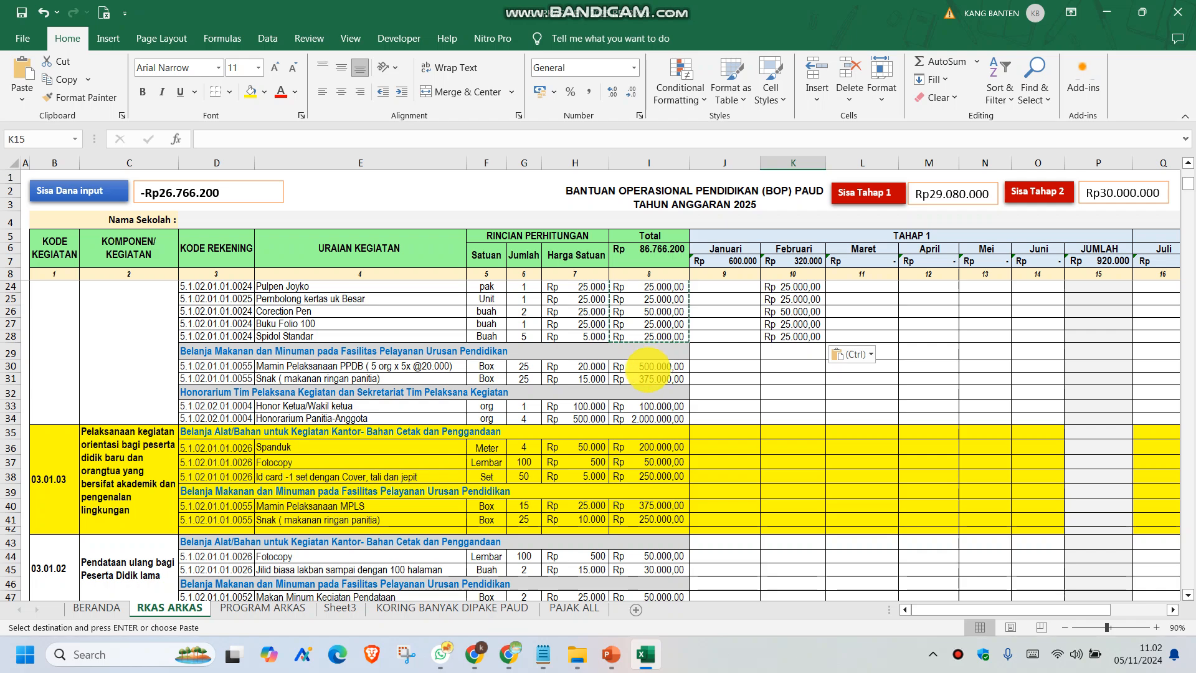
drag(643, 368, 645, 378)
right_click(644, 379)
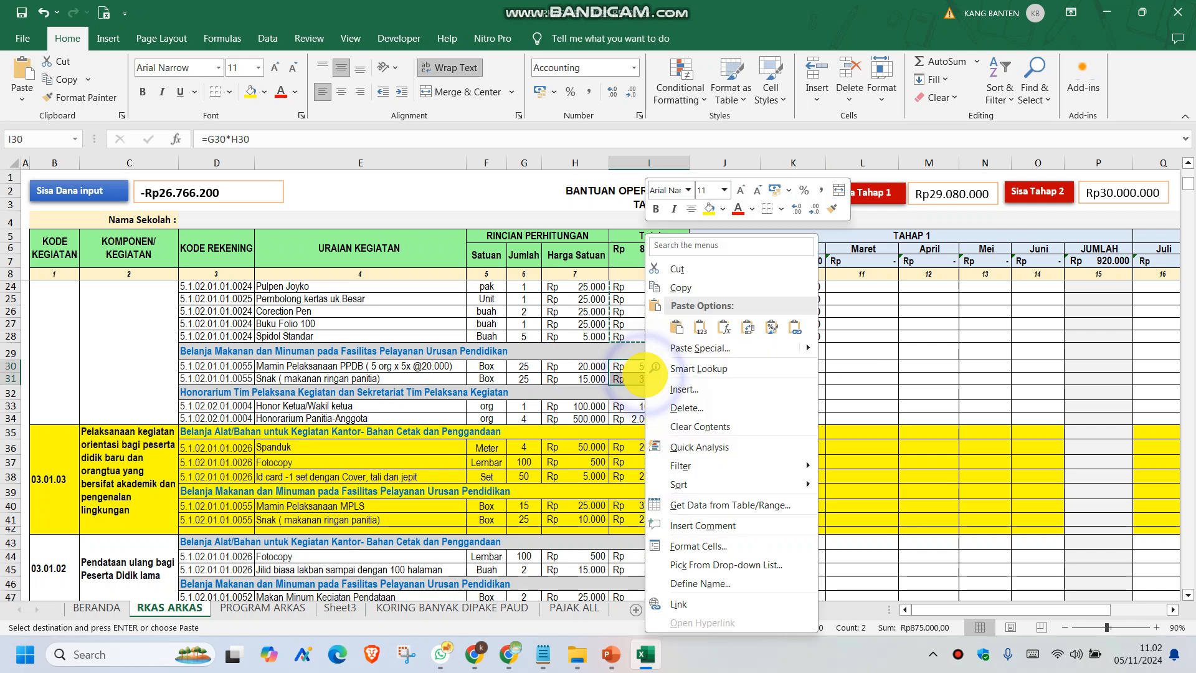
click(693, 286)
scroll(881, 412, up, 1)
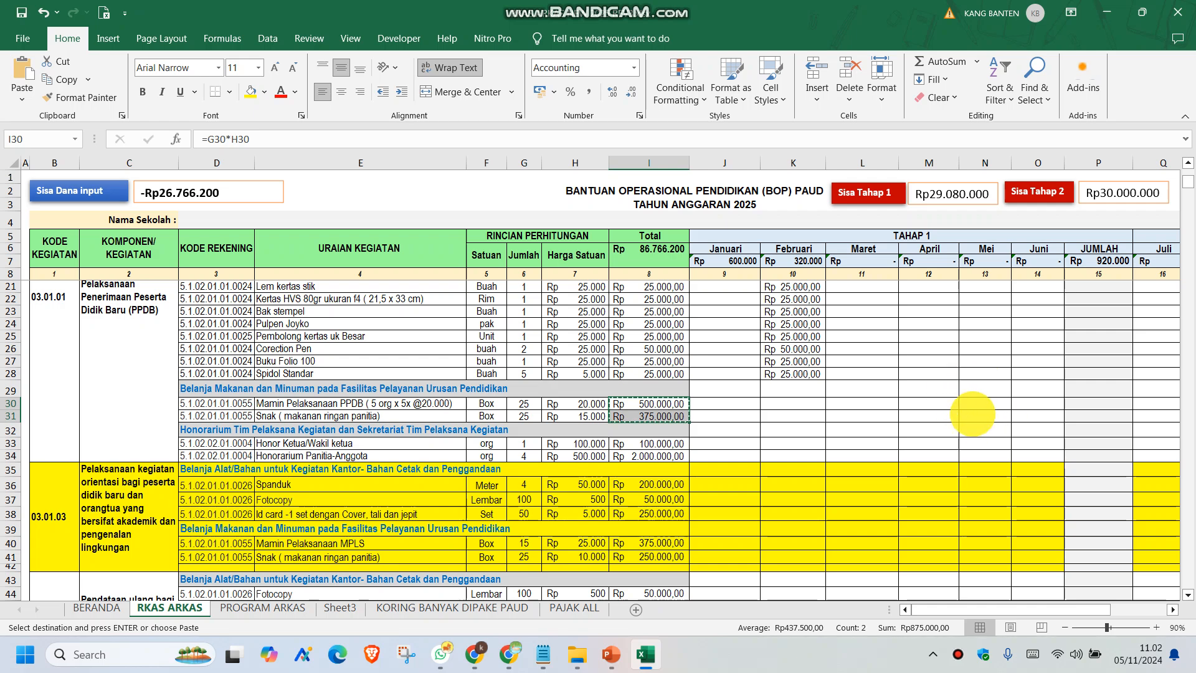
right_click(971, 405)
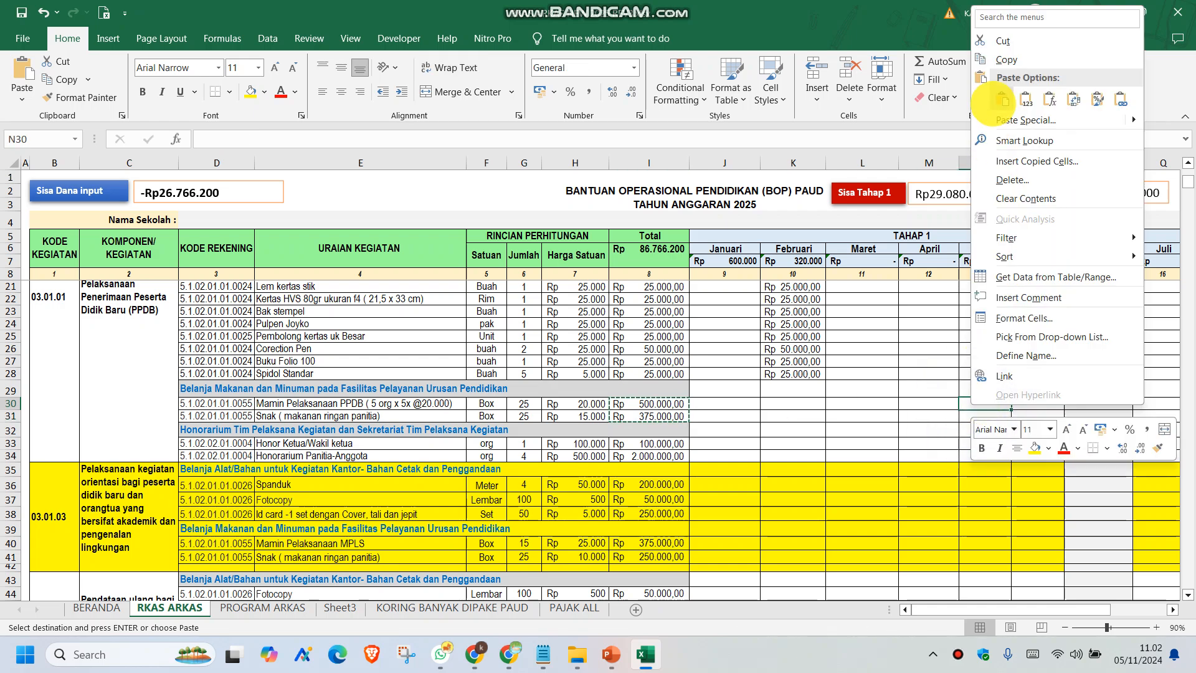
click(1025, 99)
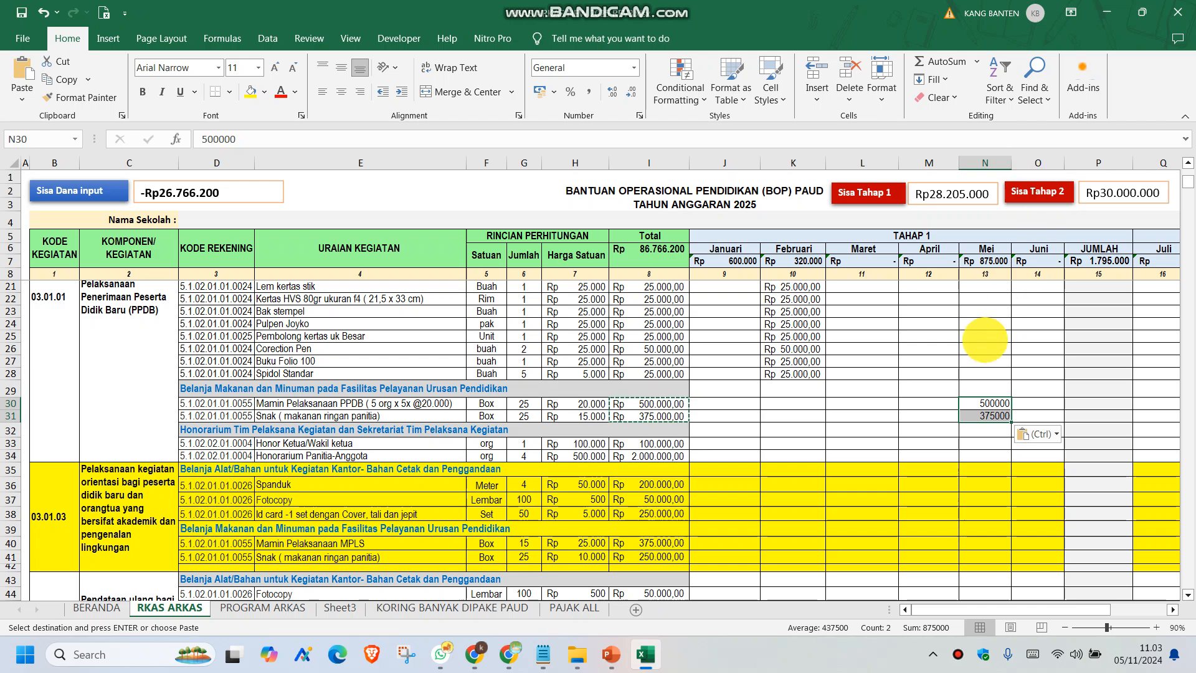
click(985, 337)
Format the Mei amounts in N30:N31 as Currency and widen column N so they fit
drag(983, 400, 983, 426)
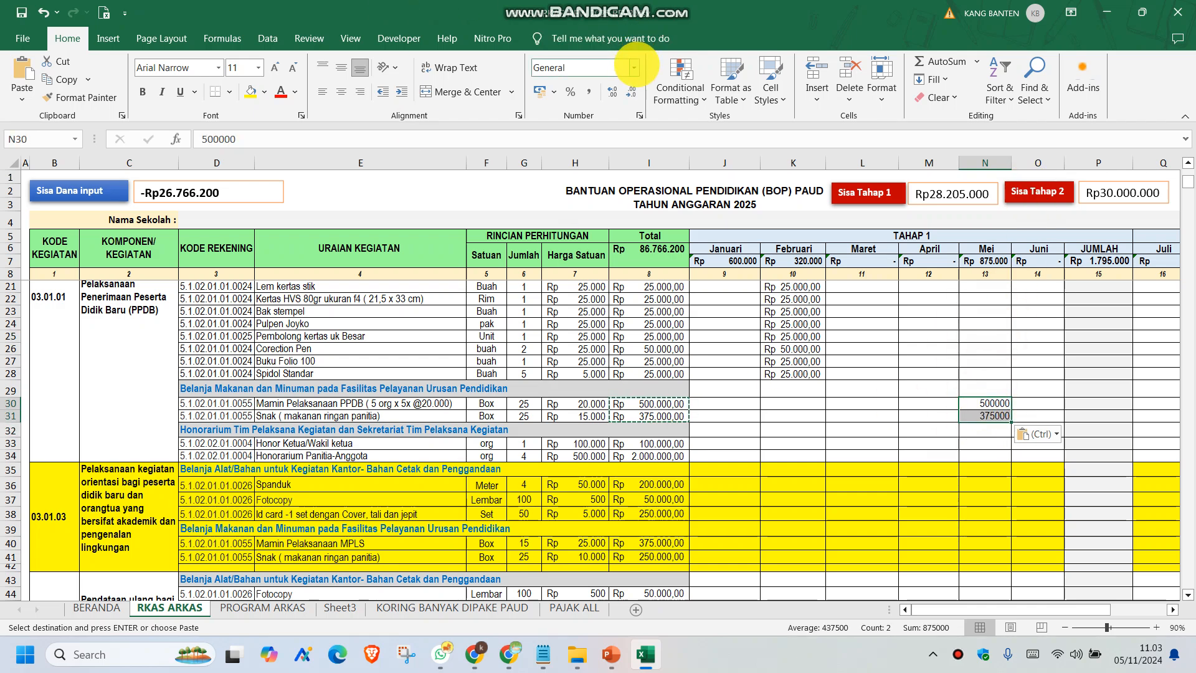
click(635, 67)
click(618, 159)
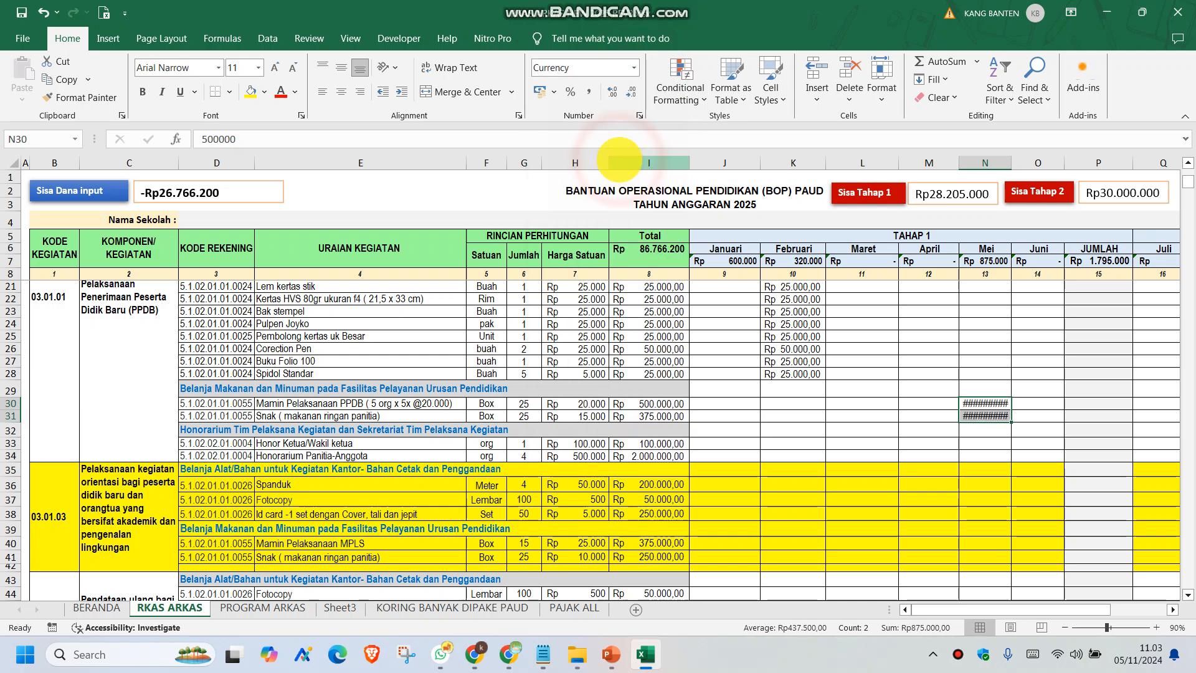
click(634, 67)
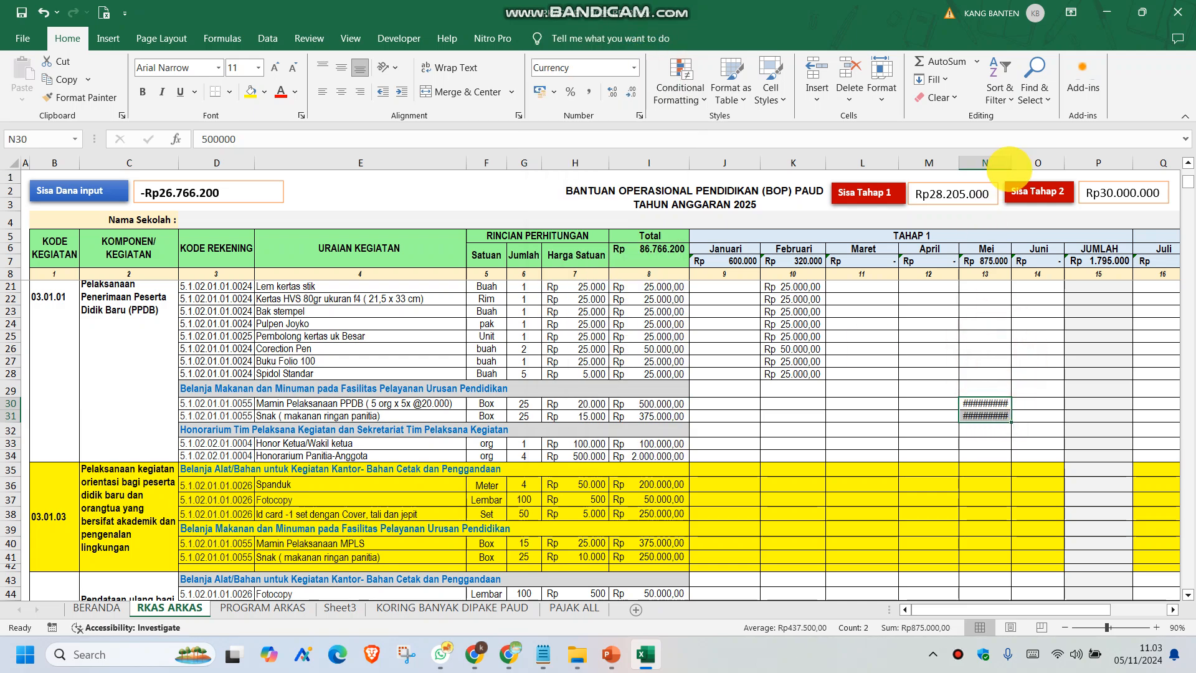
drag(1011, 163, 1030, 163)
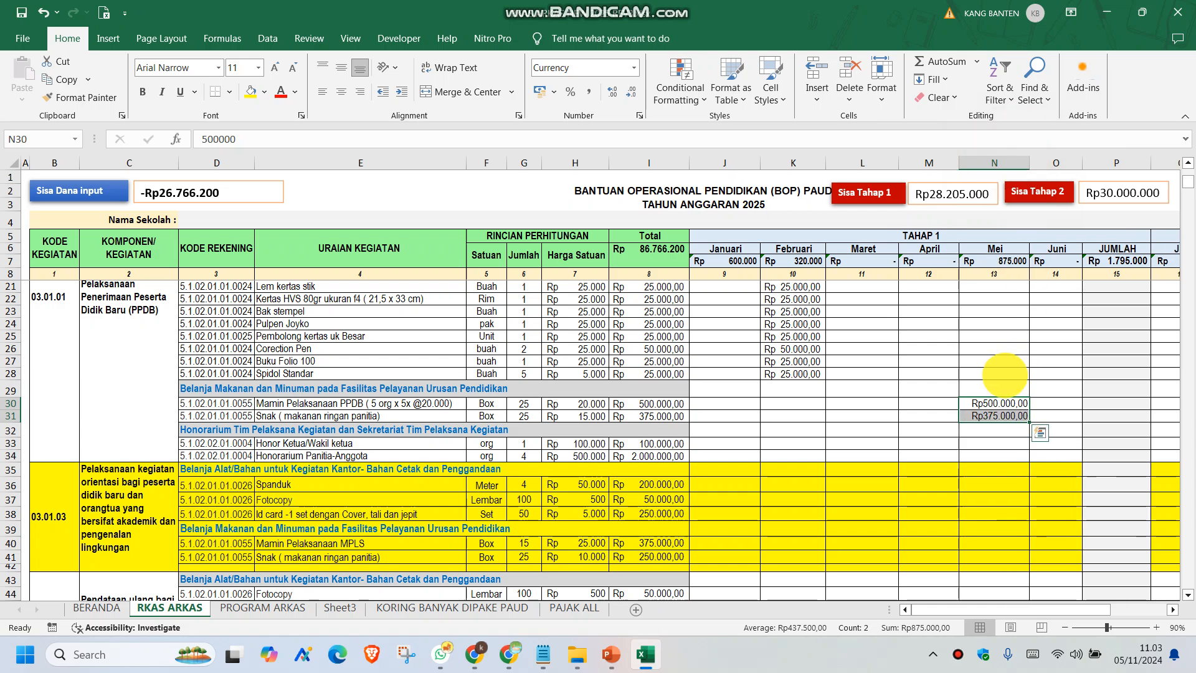
click(994, 348)
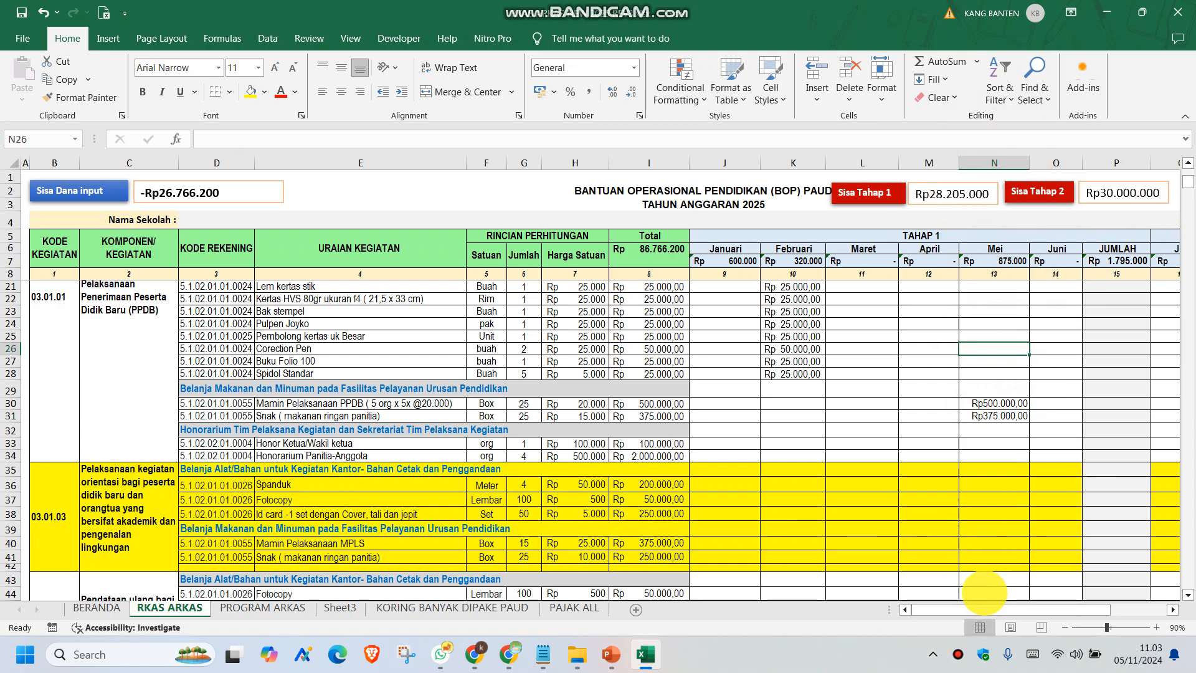
drag(985, 609, 960, 601)
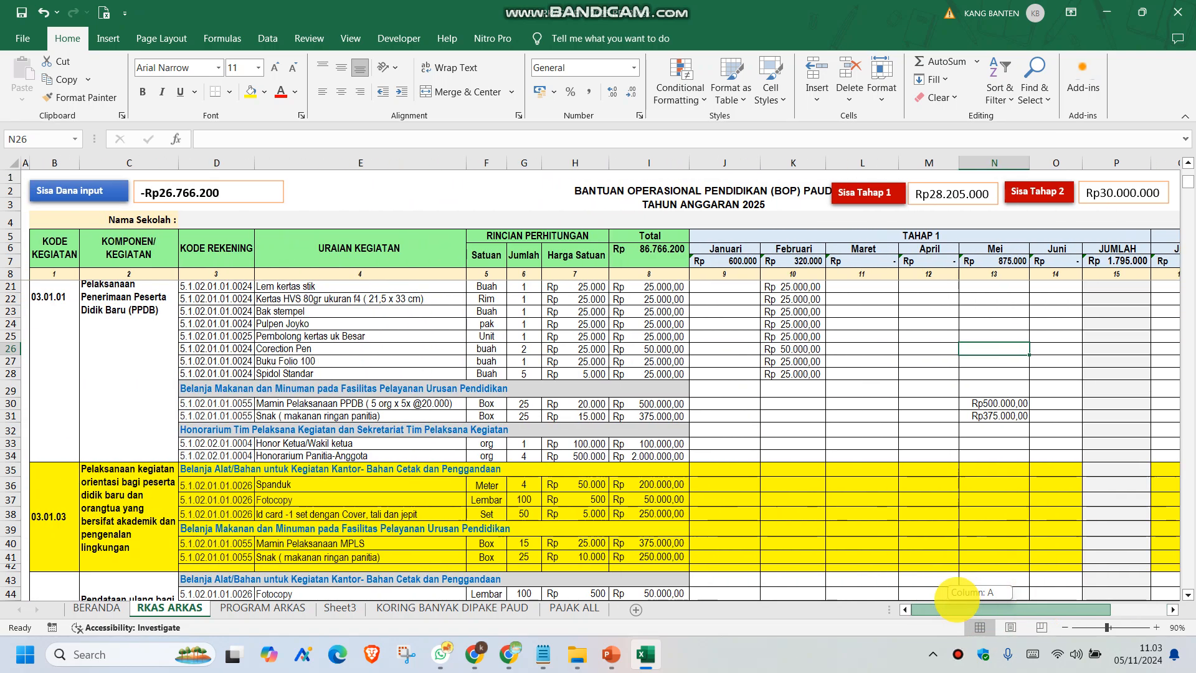
scroll(710, 533, down, 3)
scroll(721, 532, up, 7)
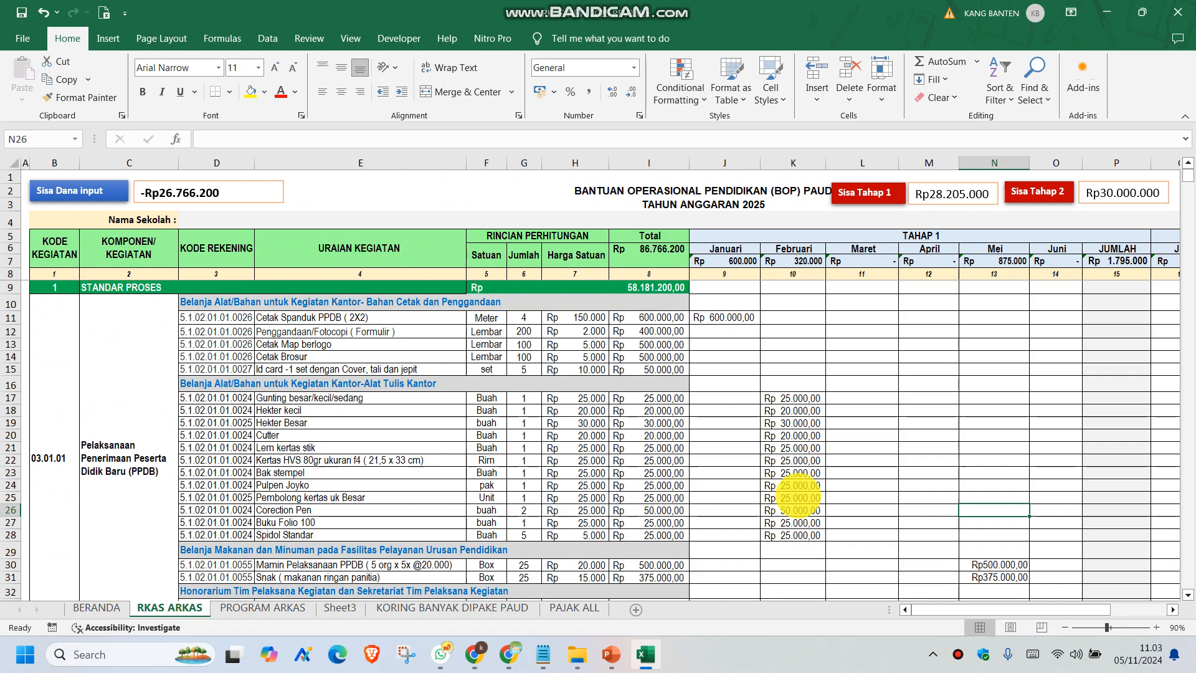
click(558, 355)
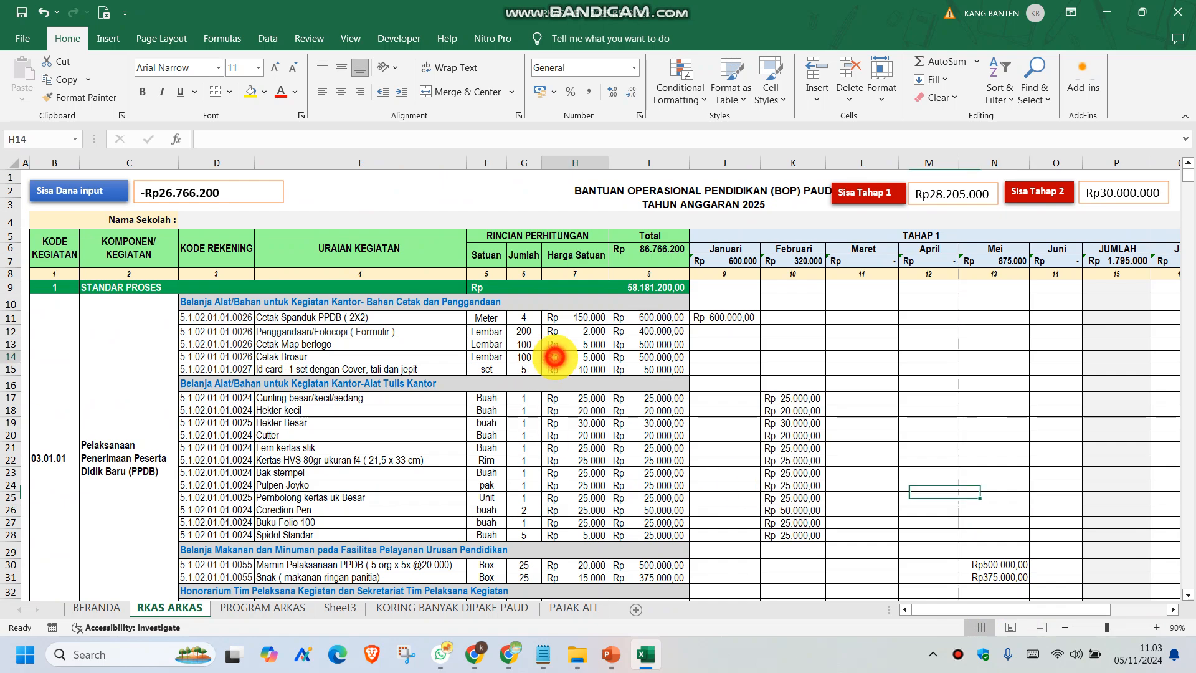
click(776, 422)
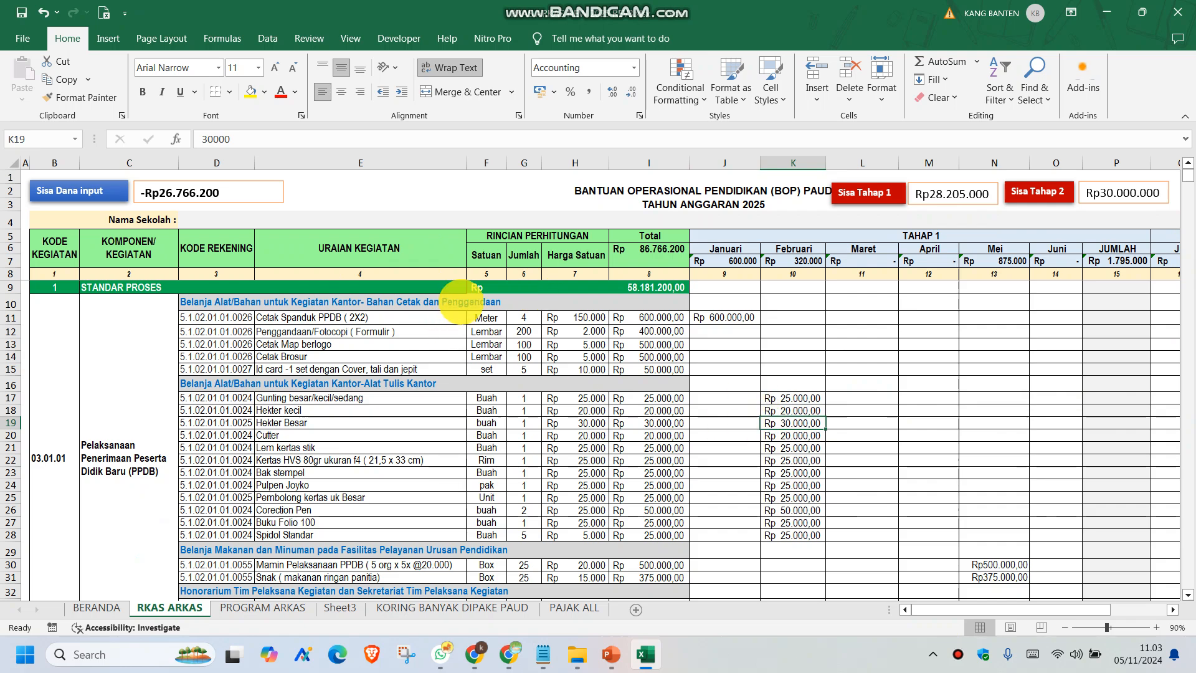
Move the grouped Sisa Tahap 1 and Sisa Tahap 2 boxes slightly to the right, clear of the sheet title
drag(948, 608, 1025, 607)
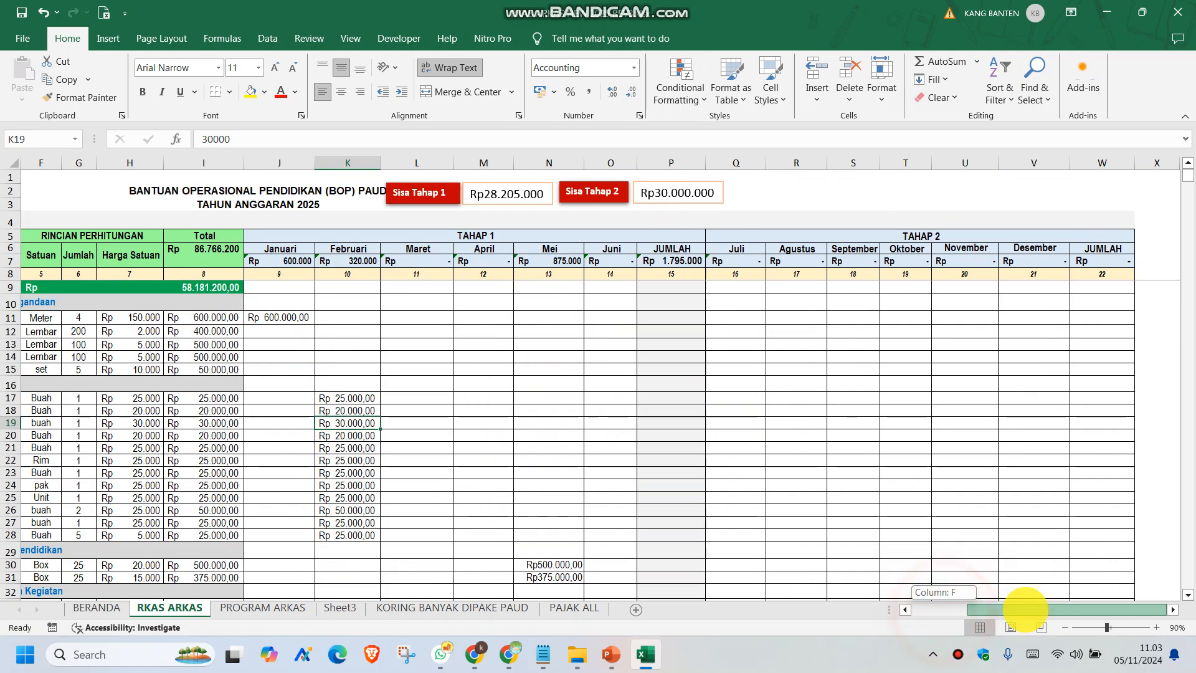
click(515, 182)
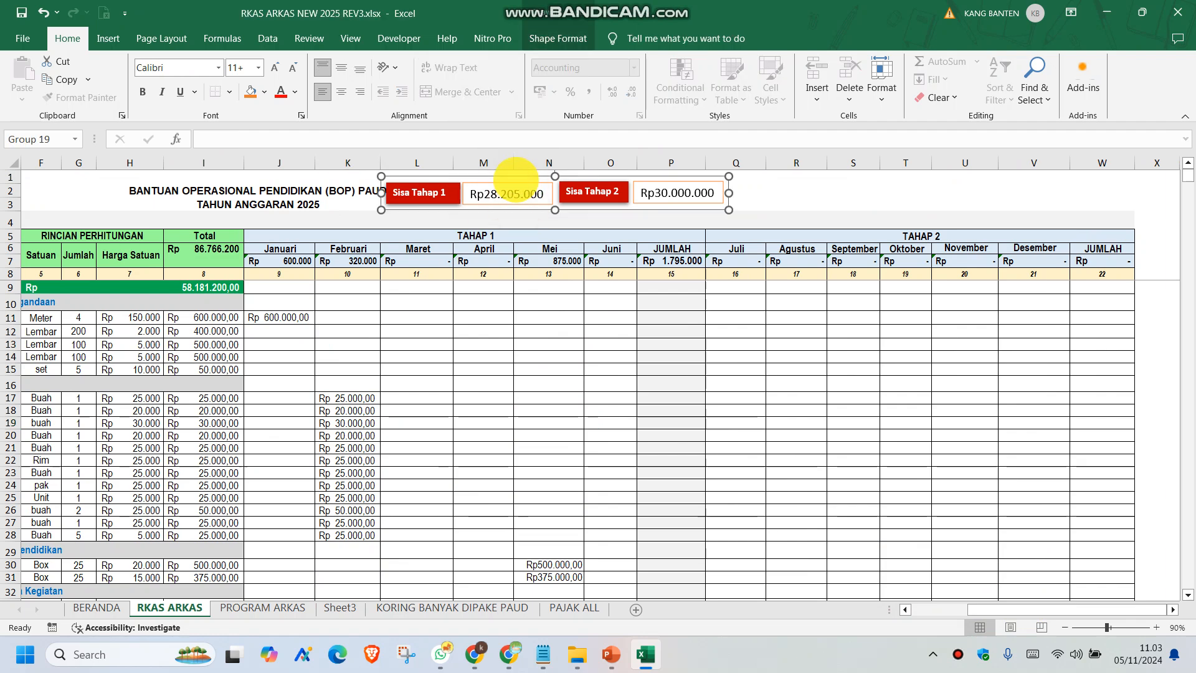
drag(515, 182, 532, 180)
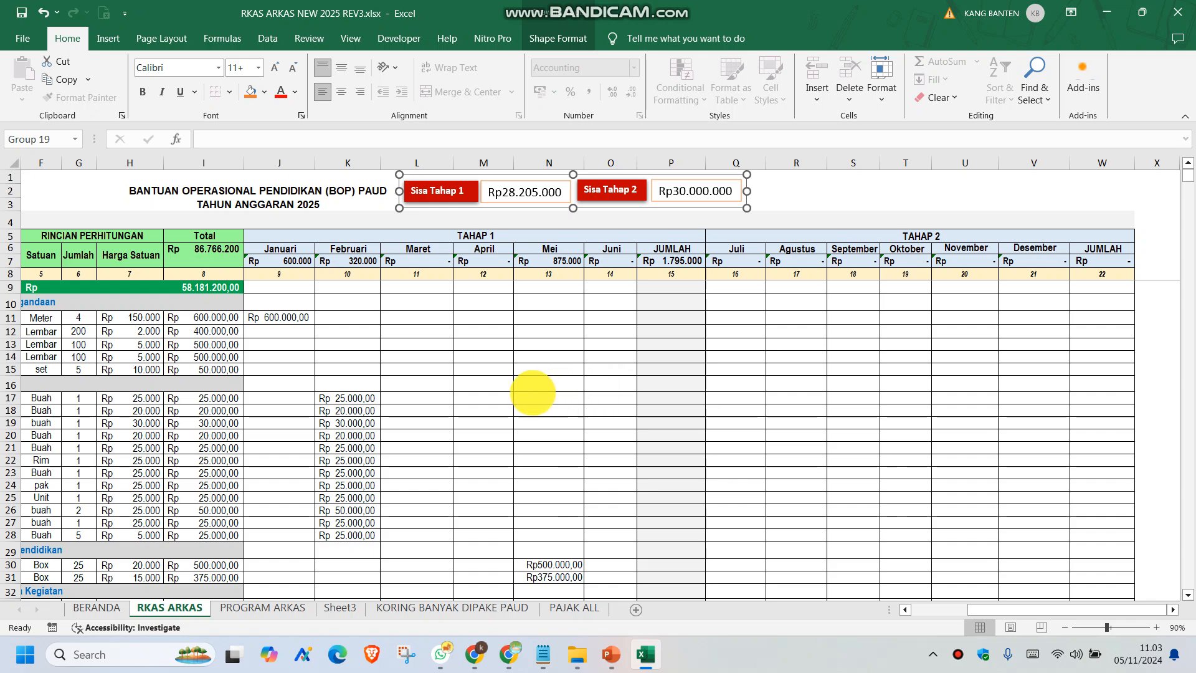
click(532, 392)
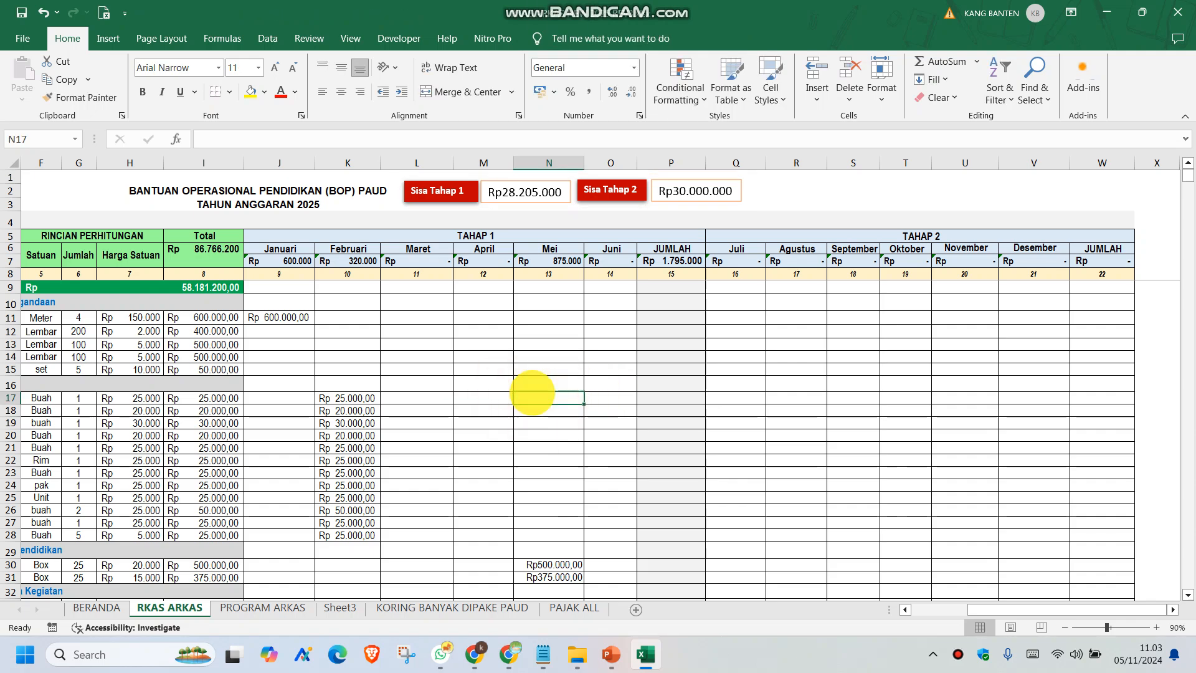
Open the print settings for the RKAS sheet and choose EPSON L120 Series as the printer
key(ctrl+p)
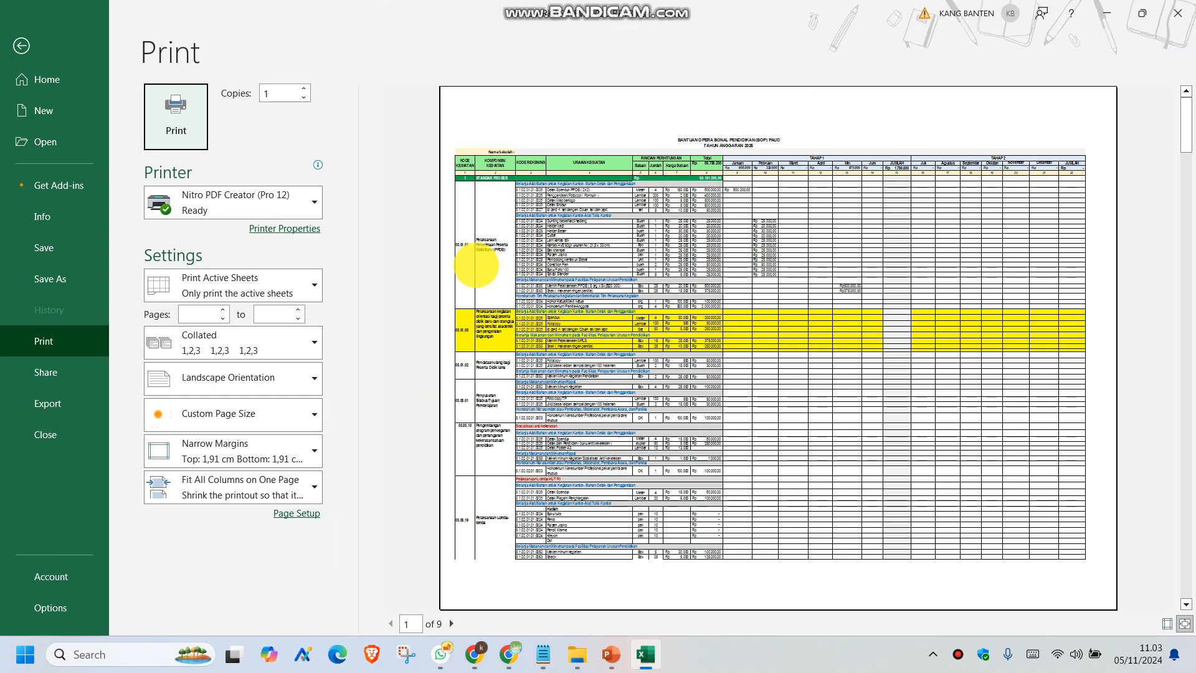
click(268, 198)
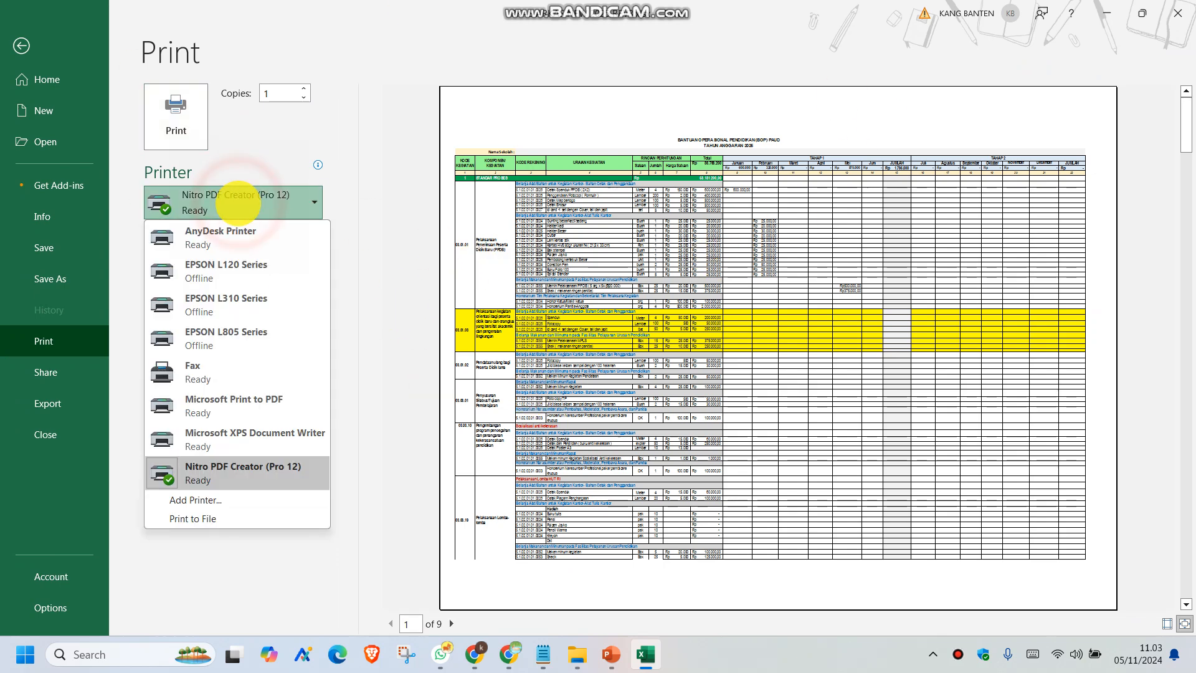
click(296, 280)
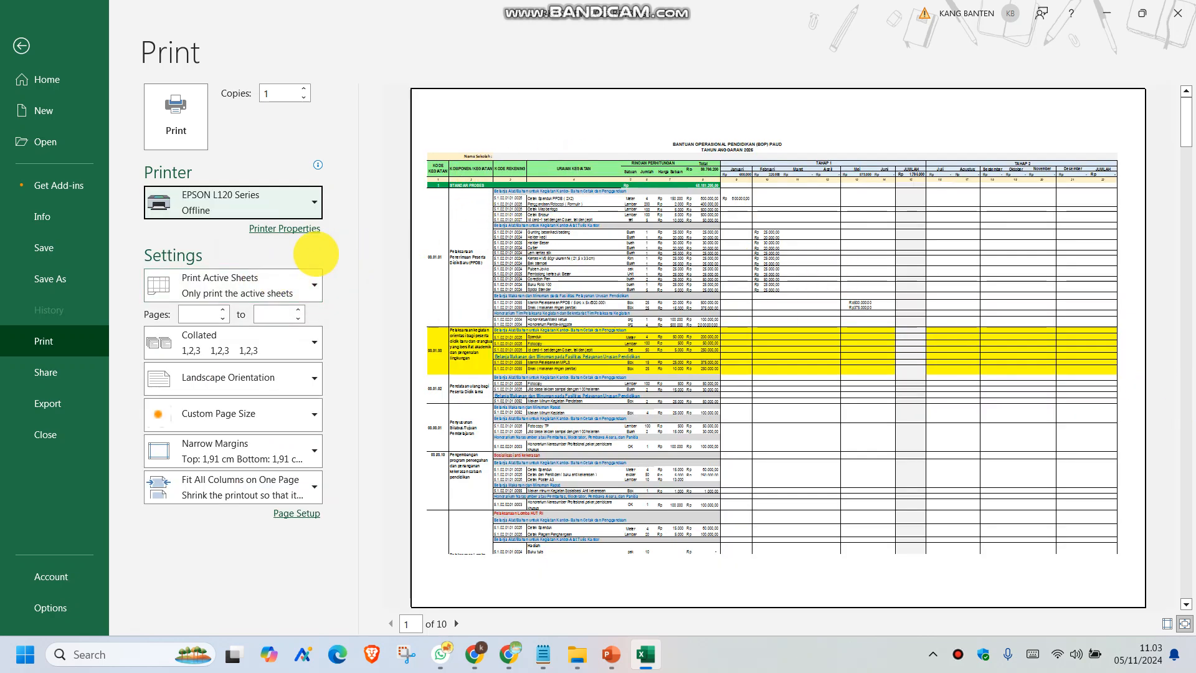
Leave the print settings, check the RKAS ARKAS sheet's print preview once more and return to the worksheet
click(21, 46)
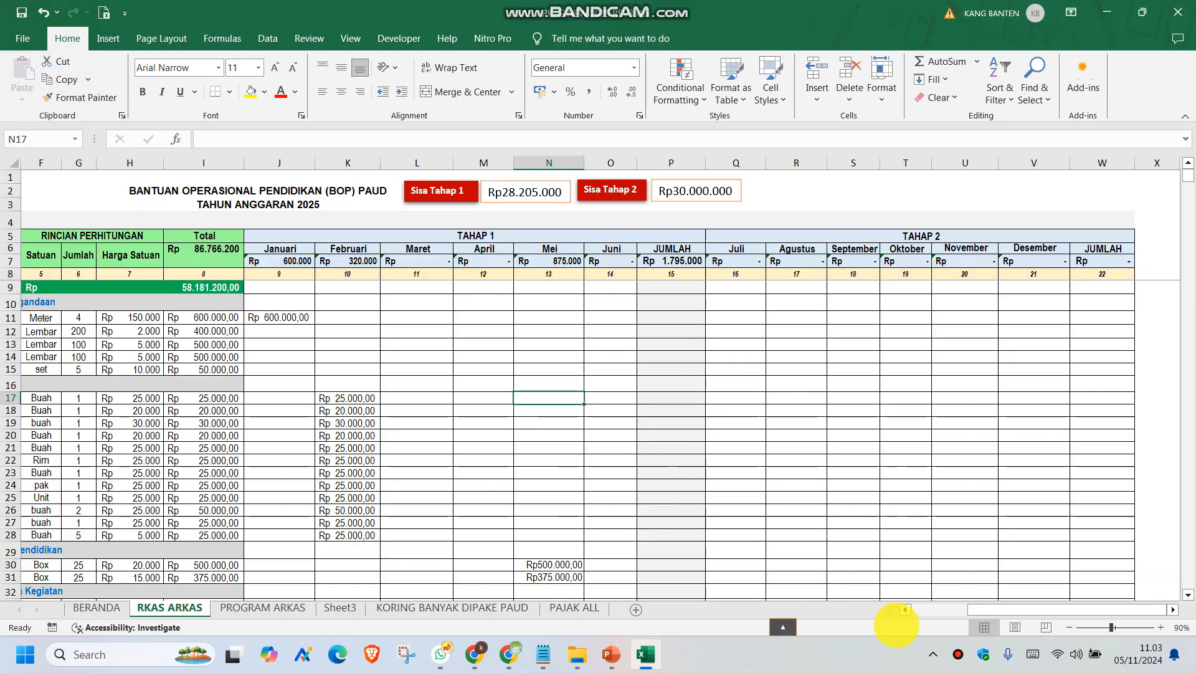
drag(1001, 609, 947, 609)
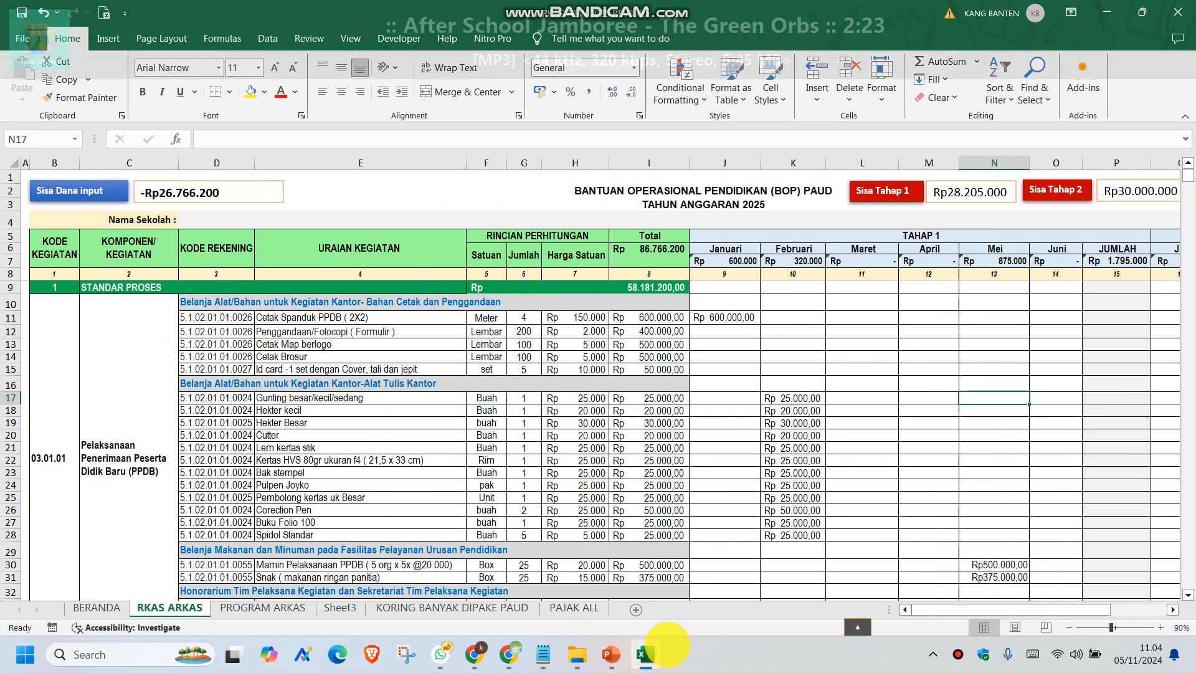
click(646, 654)
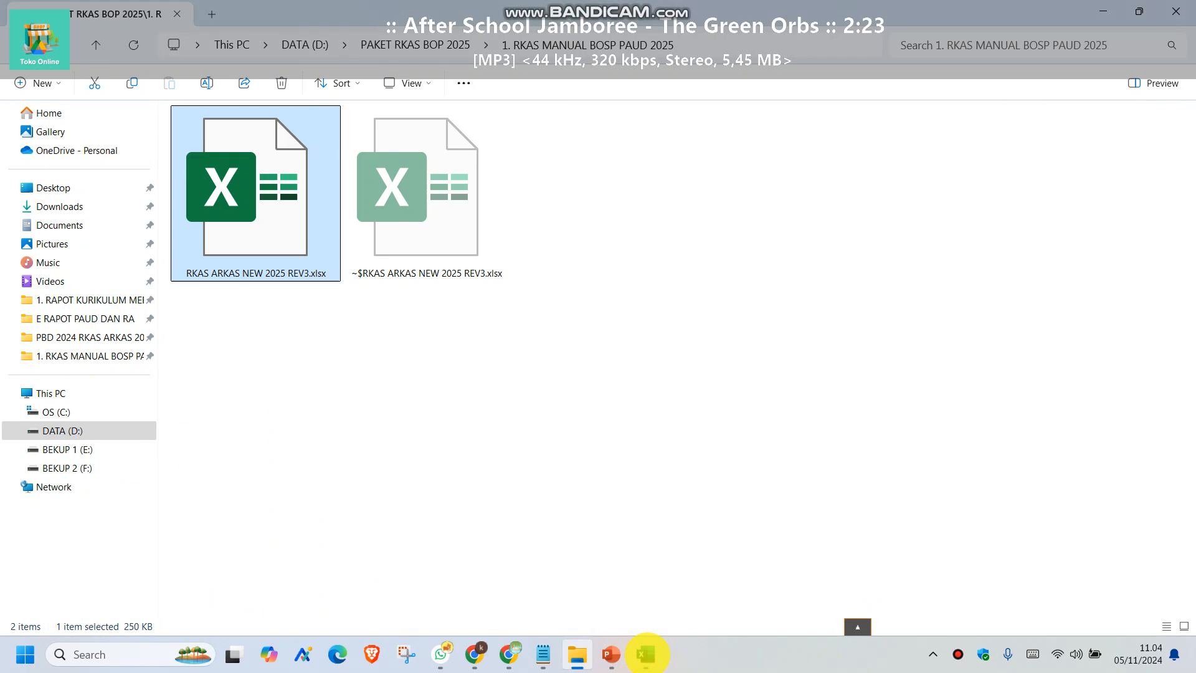
click(647, 654)
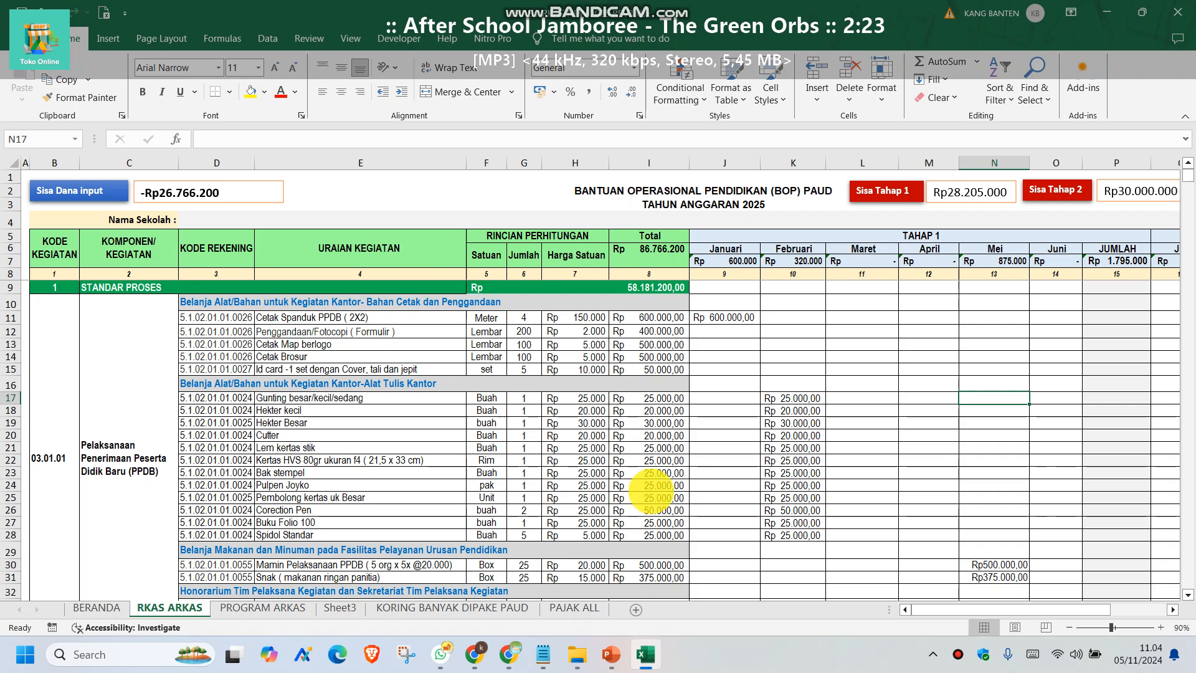
key(ctrl+p)
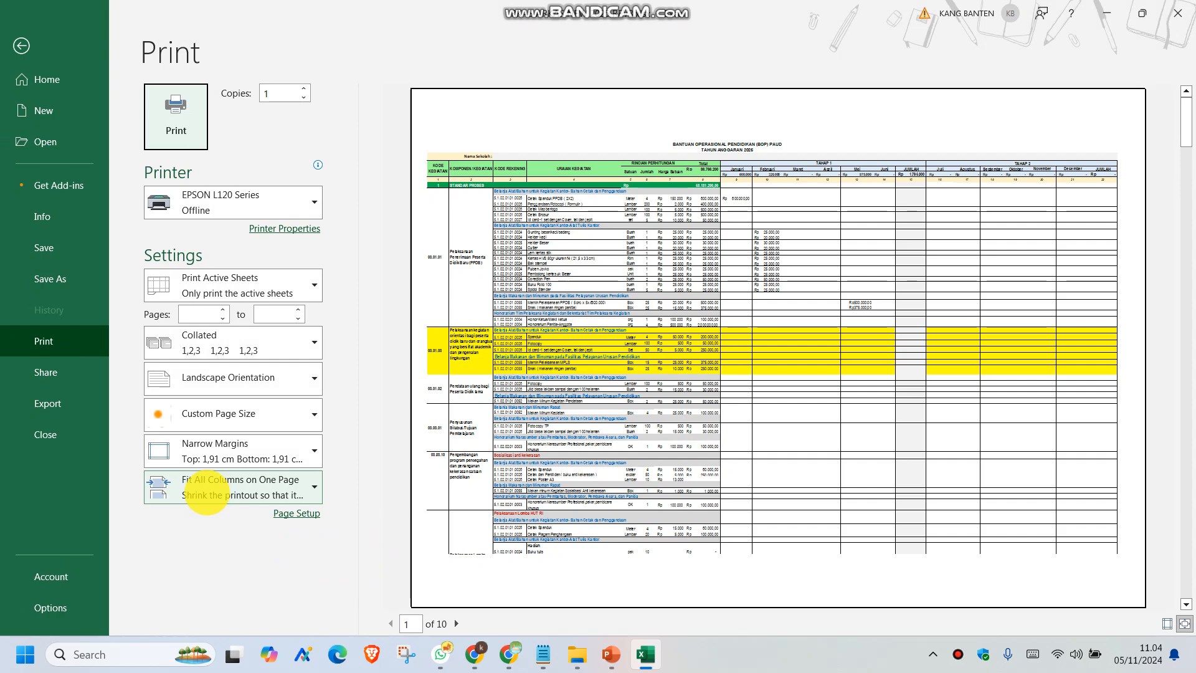
click(773, 262)
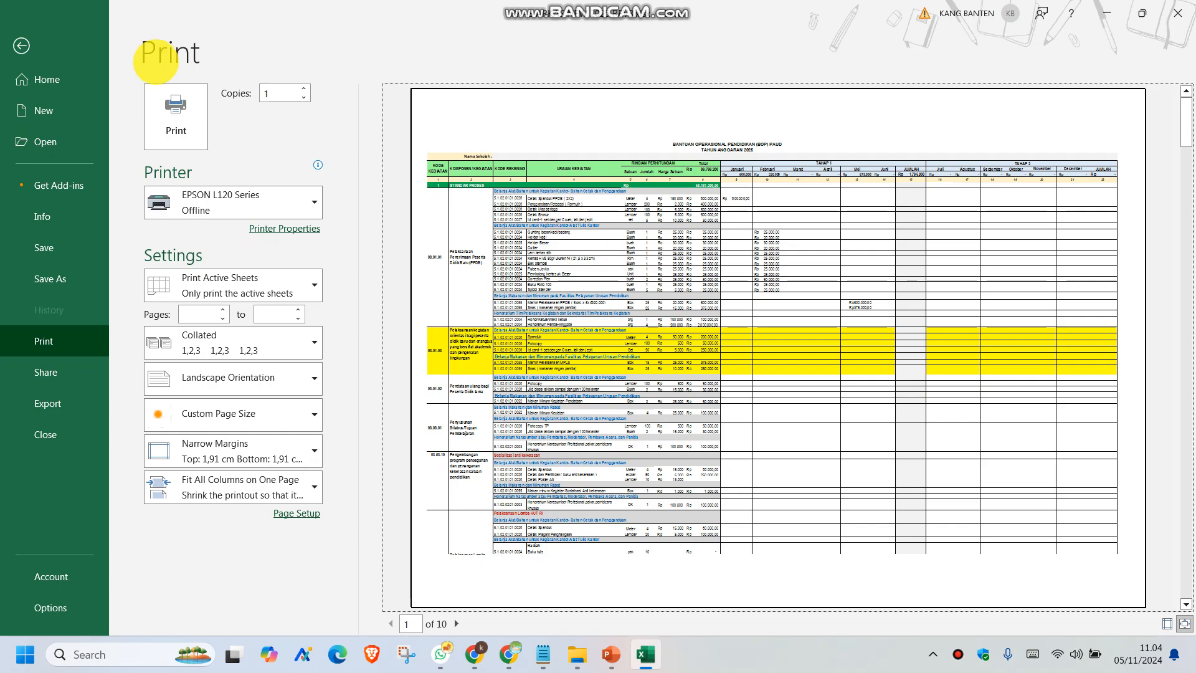
click(44, 40)
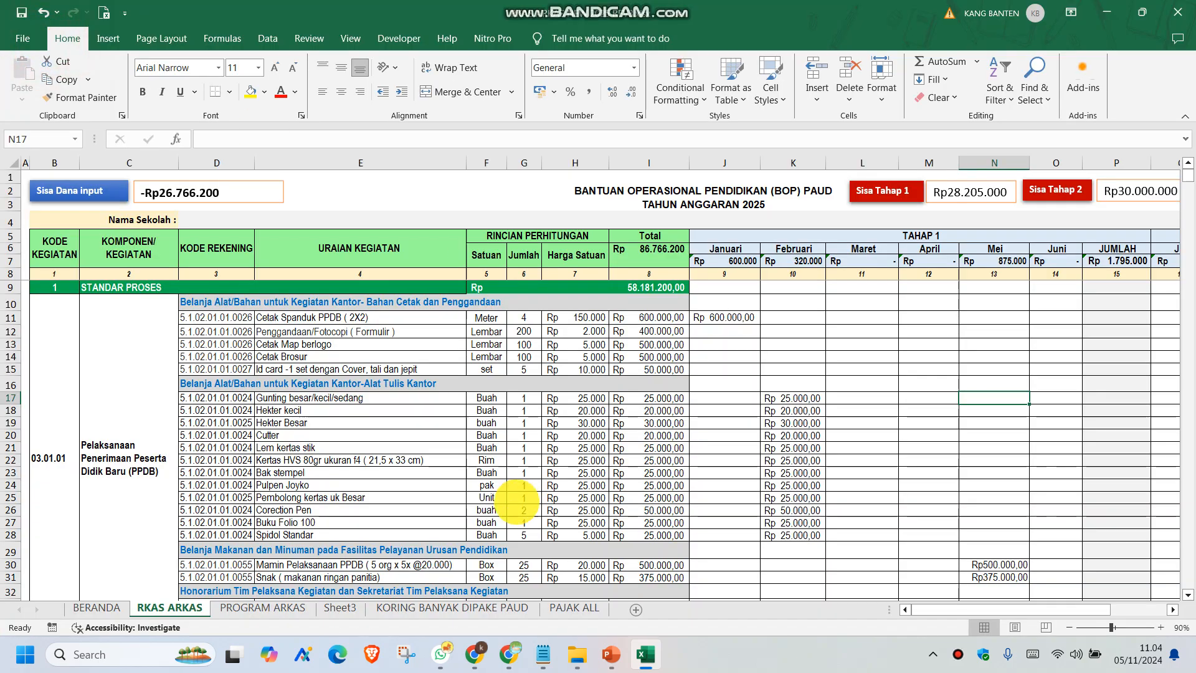
Switch to File Explorer, view the workbooks in the 2. RKAS LAINNYA folder and return to the PAKET RKAS BOP 2025 folder
click(578, 655)
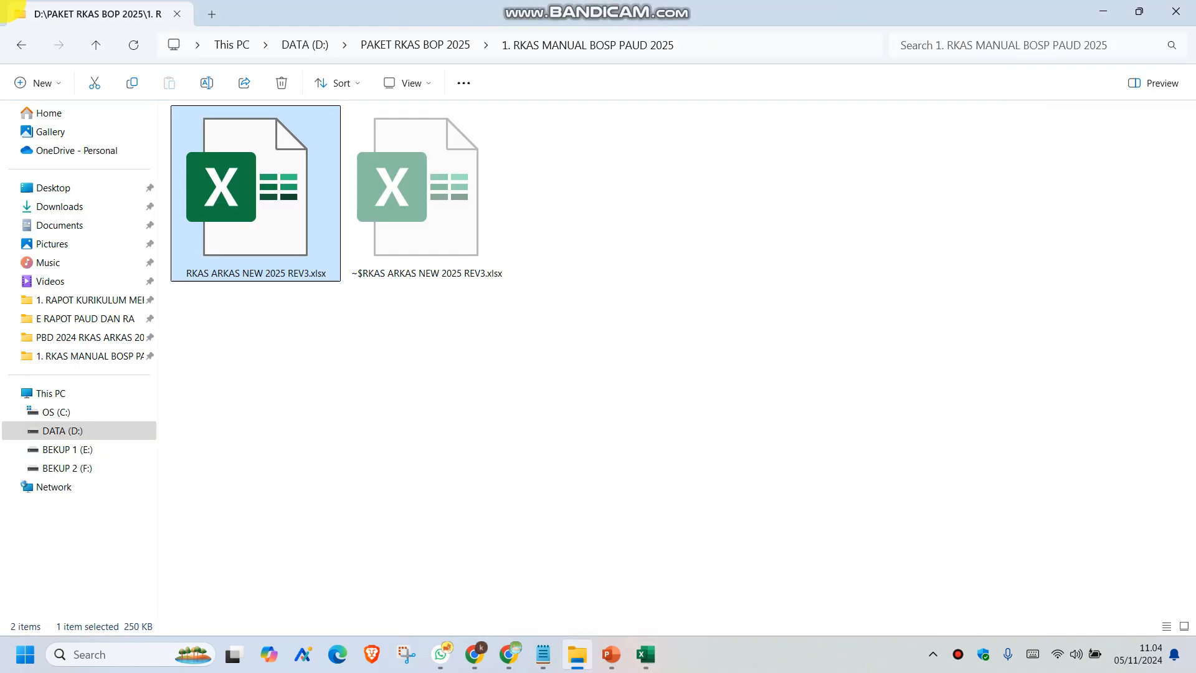
click(21, 45)
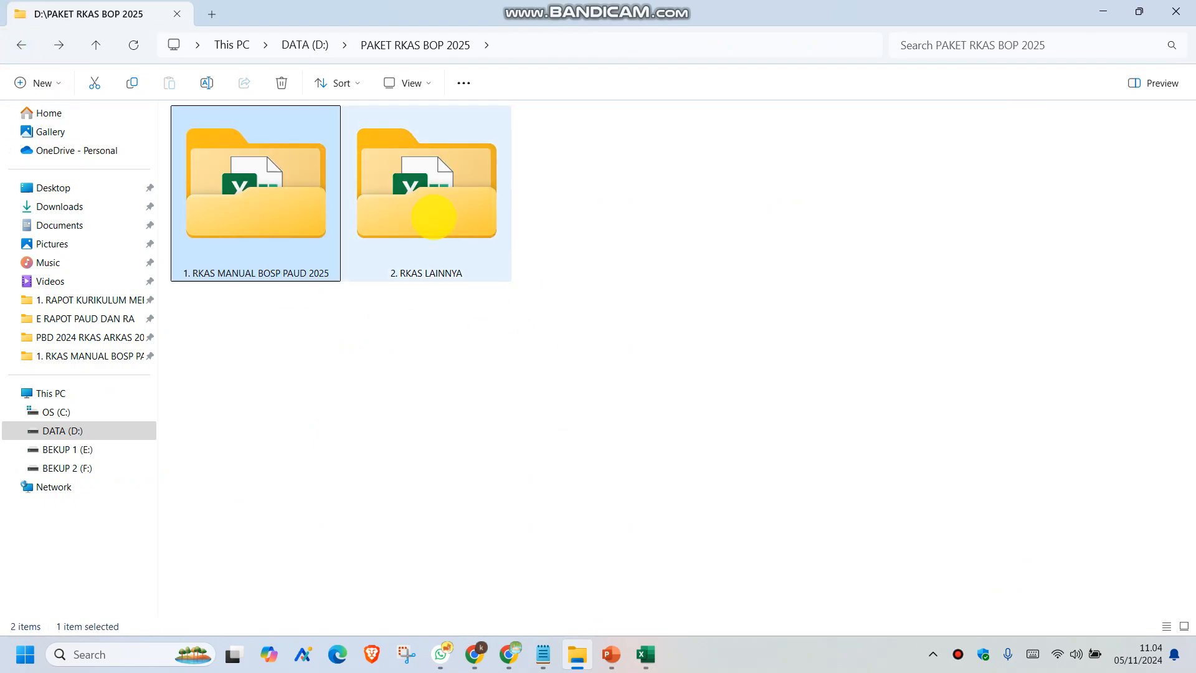
double_click(433, 217)
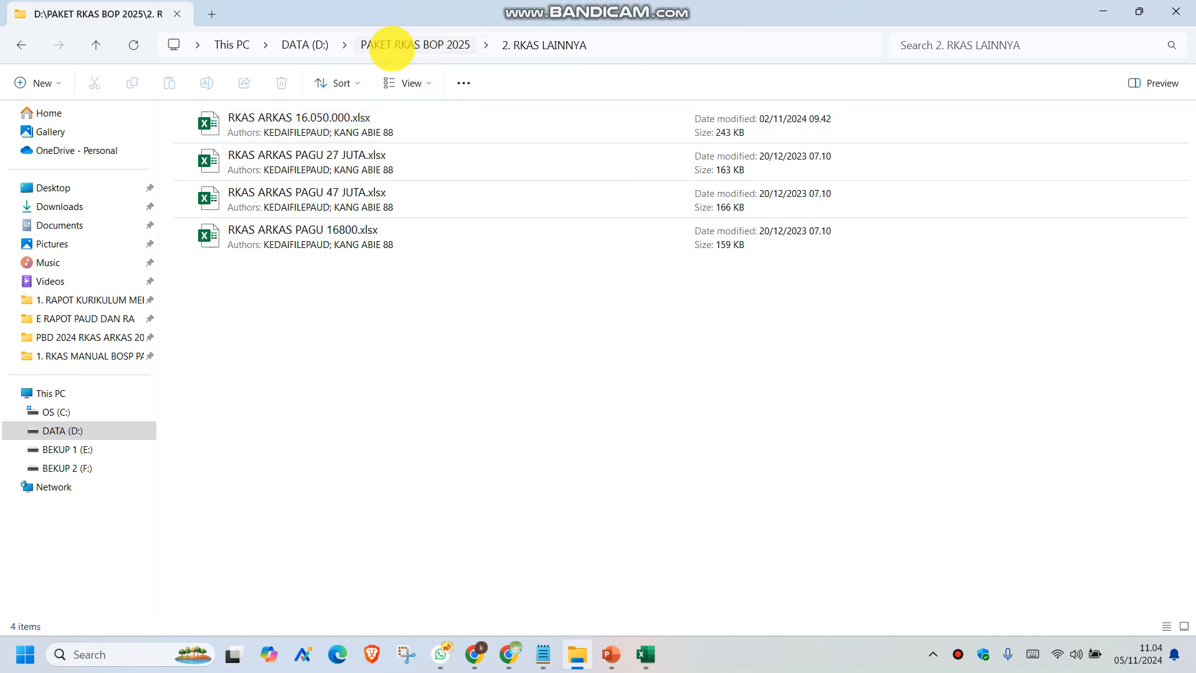
click(392, 46)
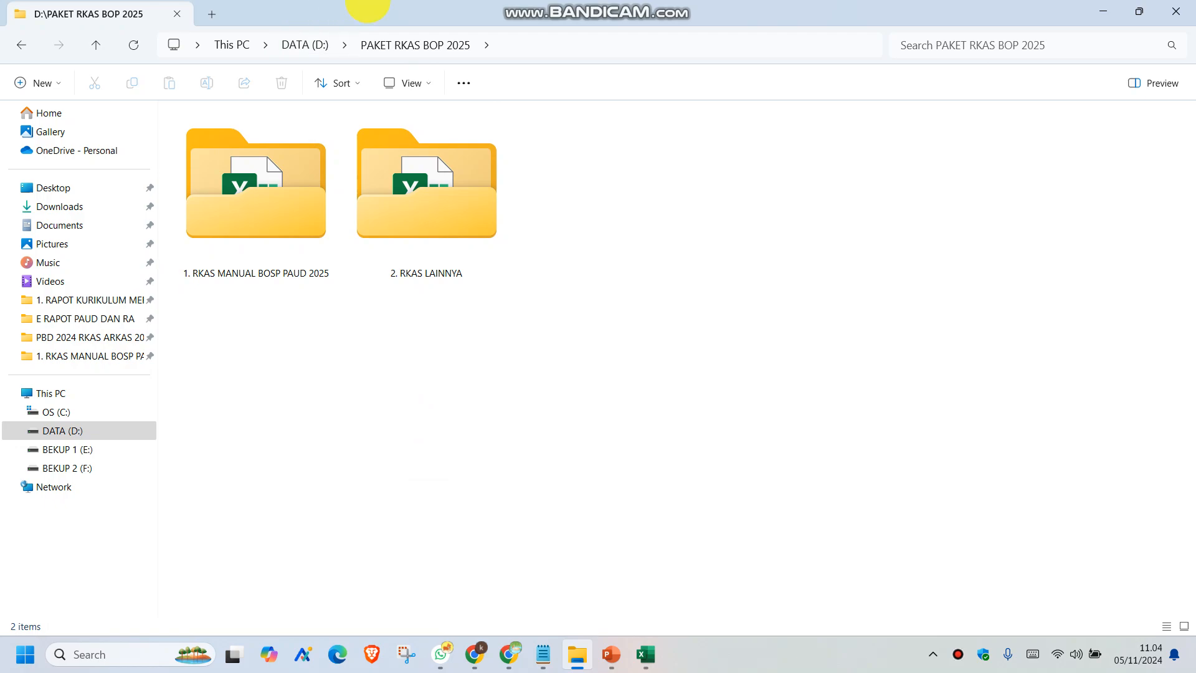
mouse_move(462, 9)
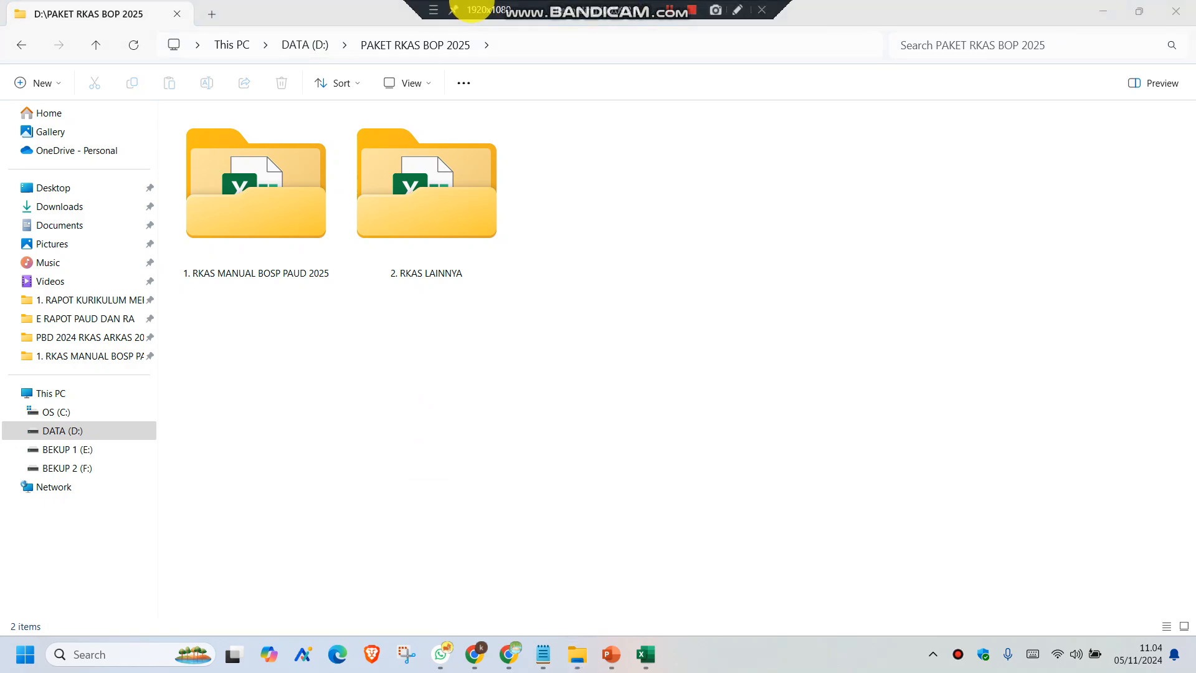